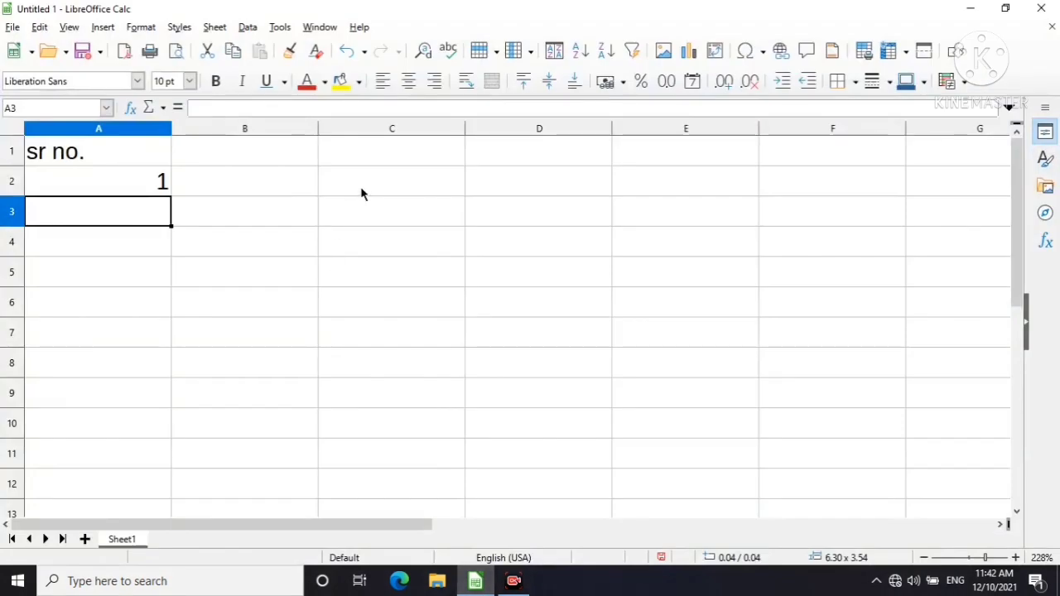
click(11, 30)
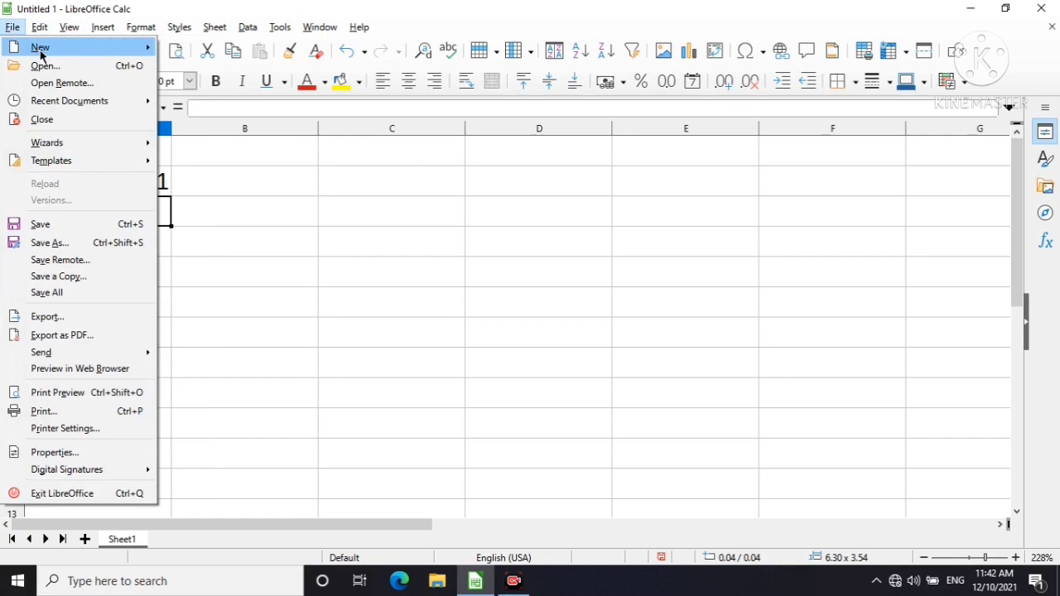
mouse_move(40, 52)
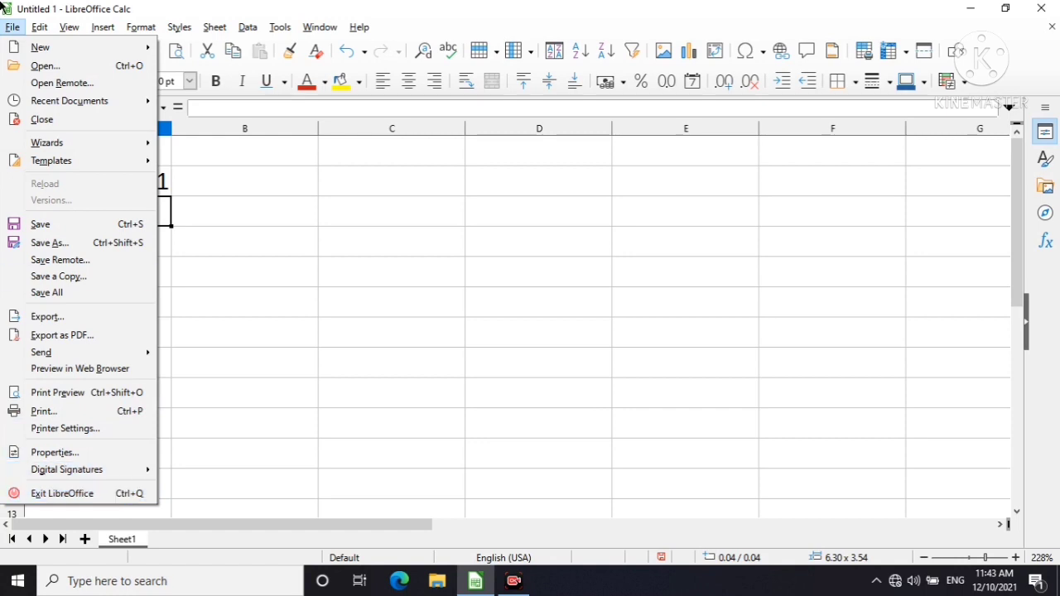
mouse_move(44, 31)
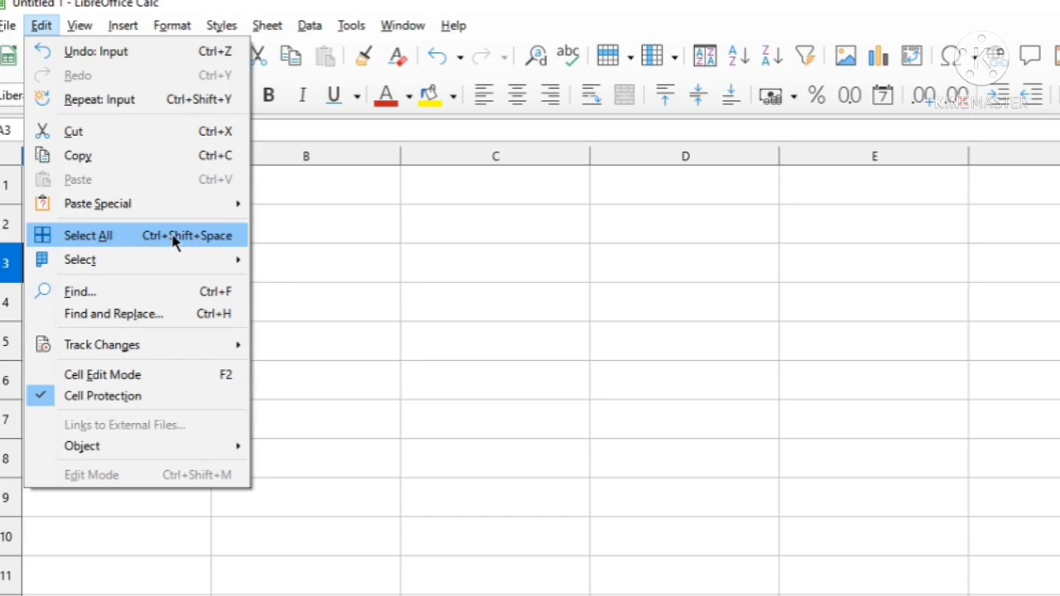
click(364, 238)
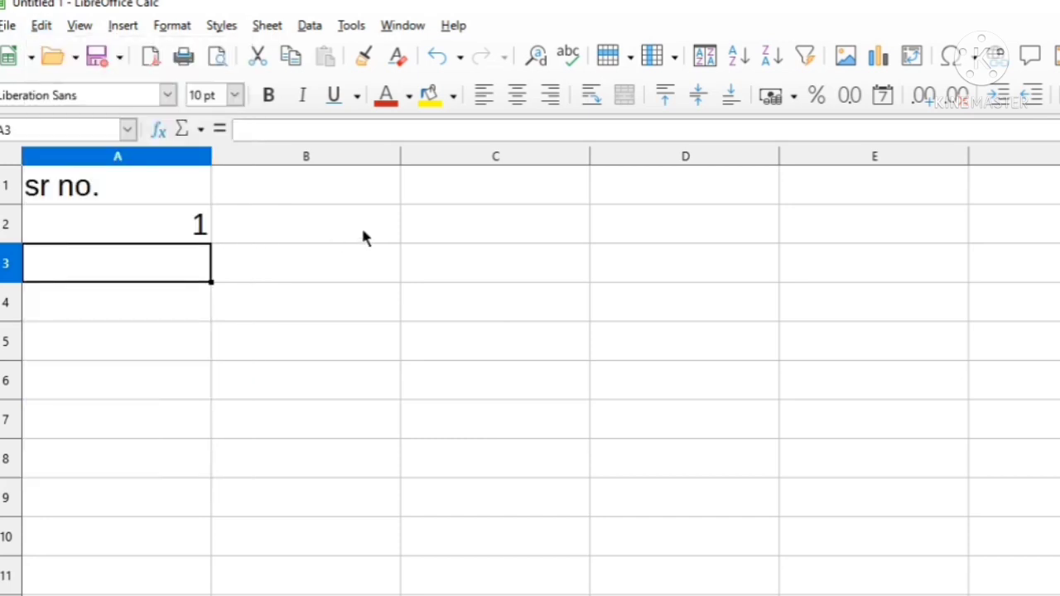
Select every cell in the sheet twice, clearing the selection each time by picking a single cell
key(ctrl+a)
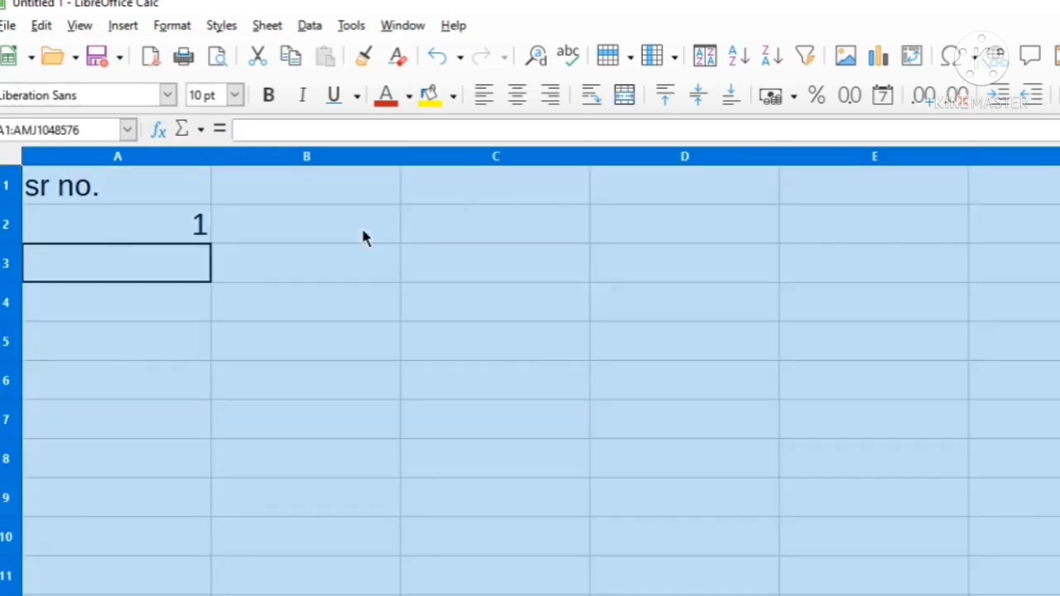
click(267, 217)
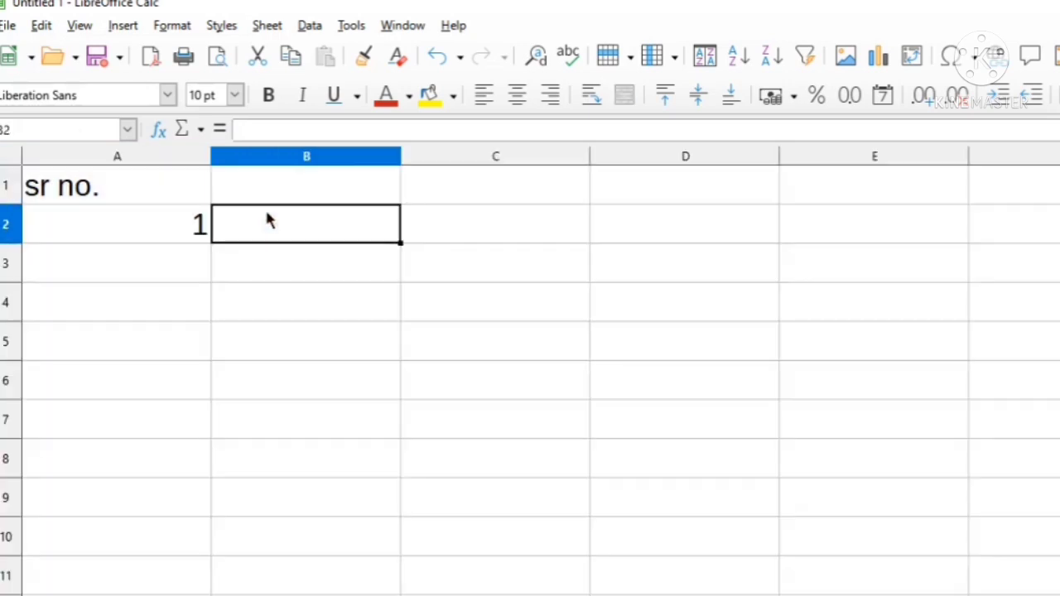
key(ctrl+a)
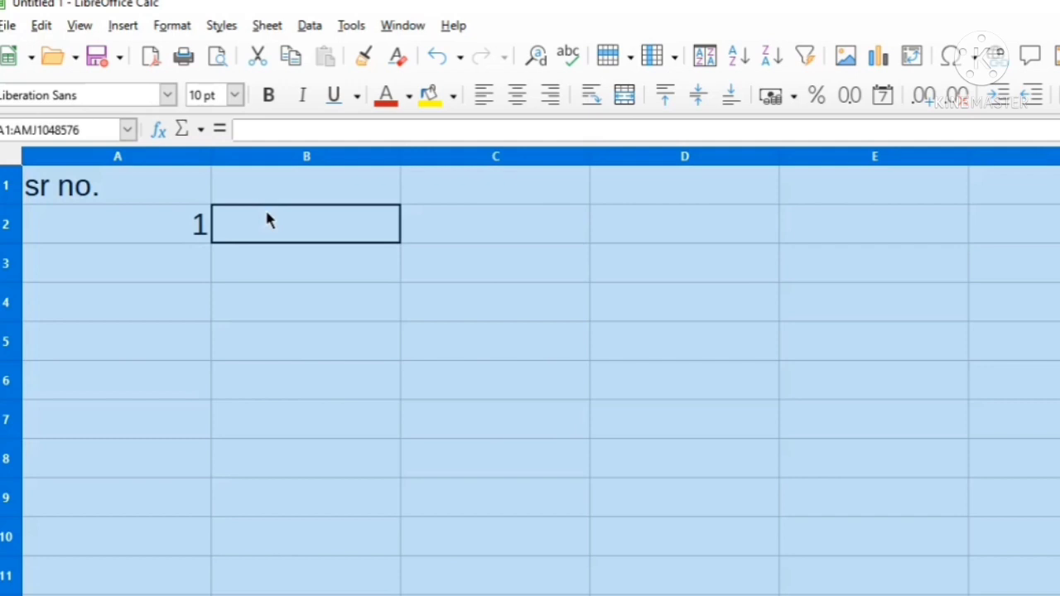
click(176, 215)
click(46, 26)
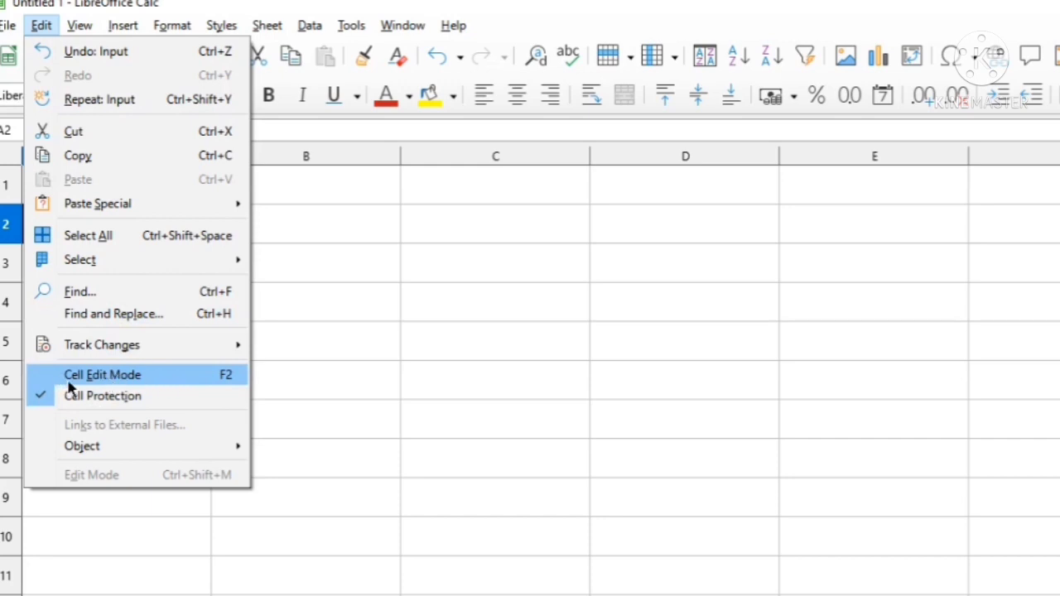
click(342, 253)
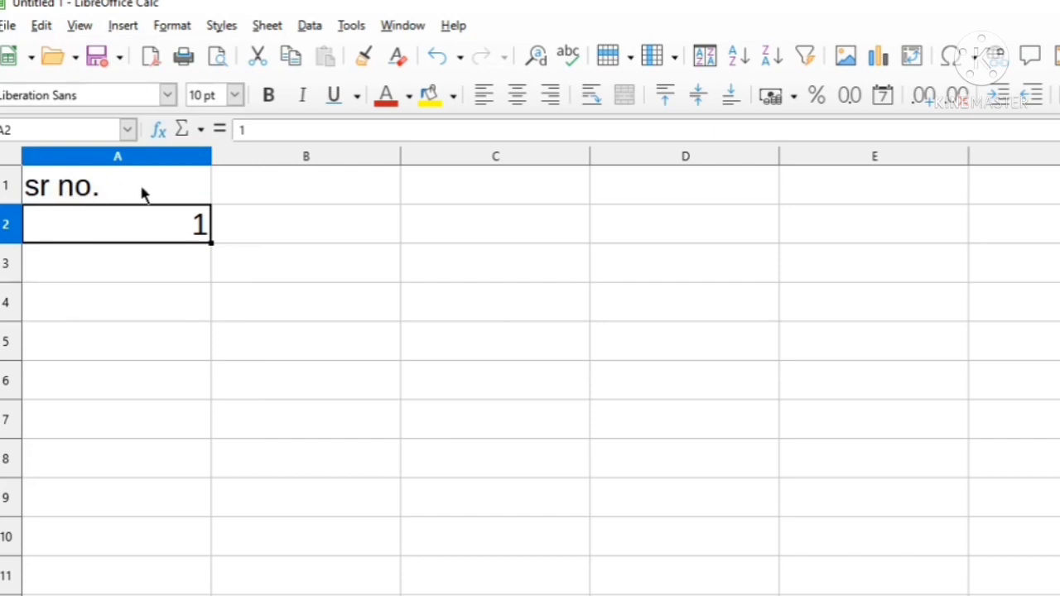
Edit the heading text in cell A1 in place so that it reads "sr nomber"
click(99, 192)
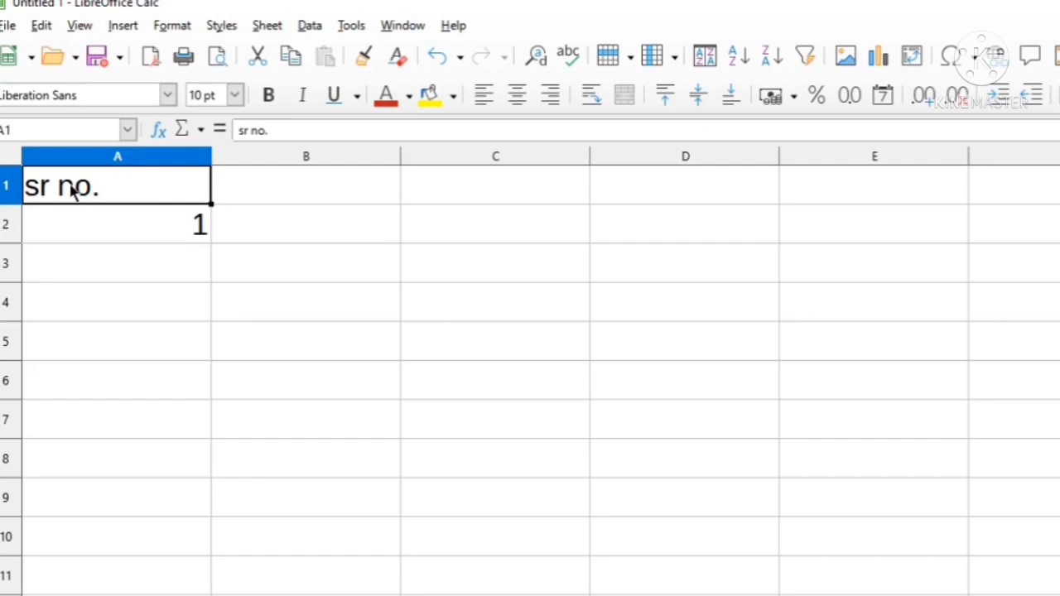
double_click(73, 191)
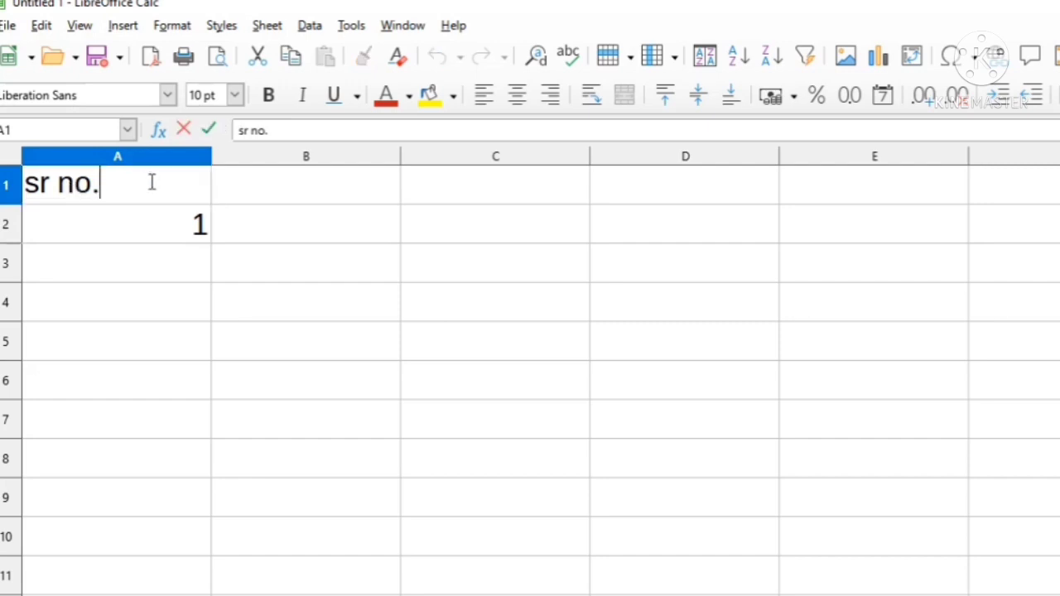
key(BackSpace)
text(mber)
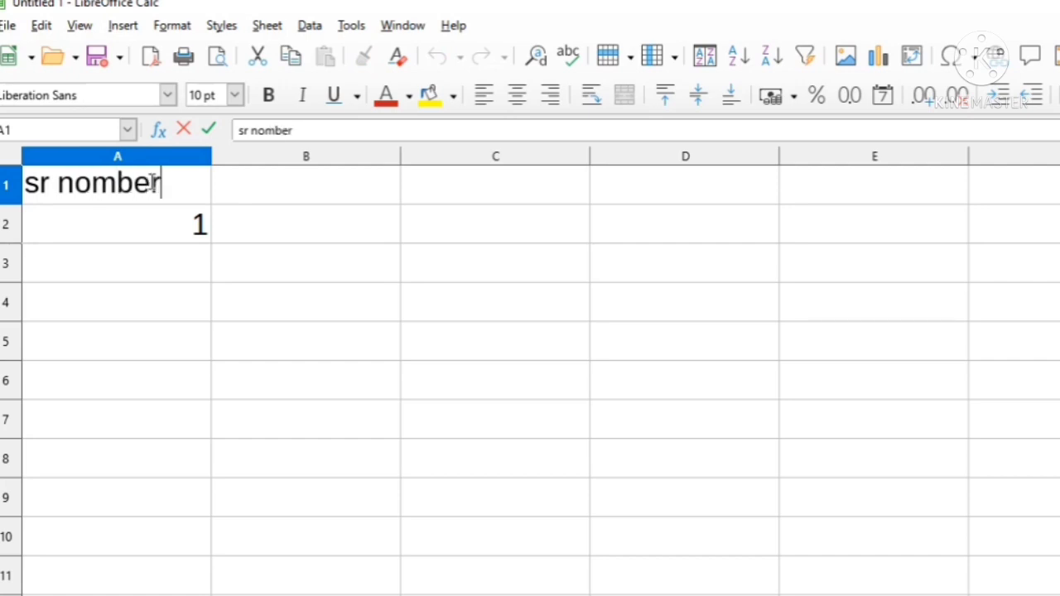
click(247, 187)
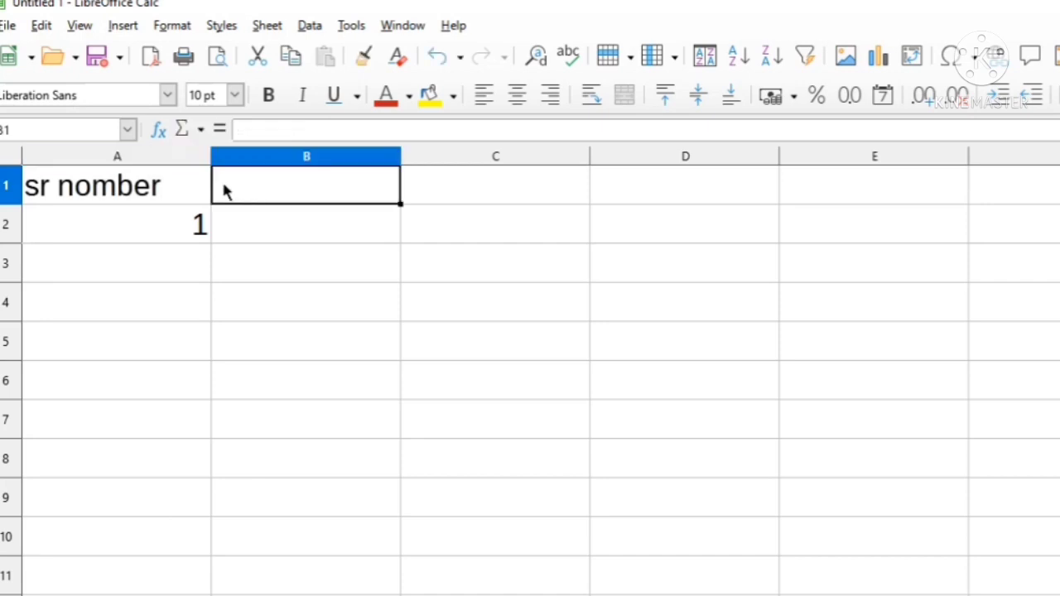
click(113, 190)
double_click(122, 186)
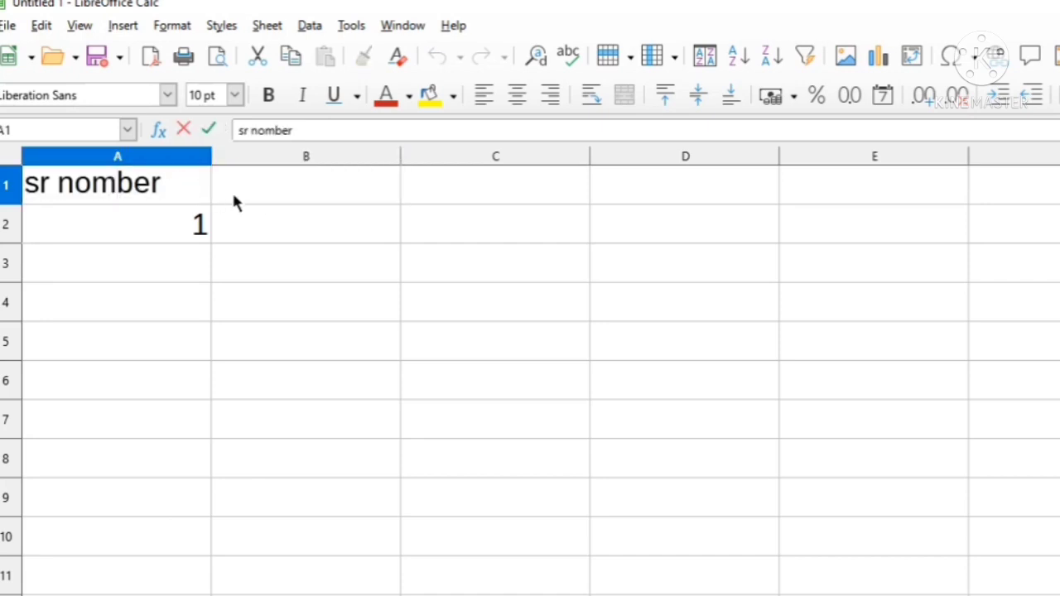
click(253, 203)
click(51, 23)
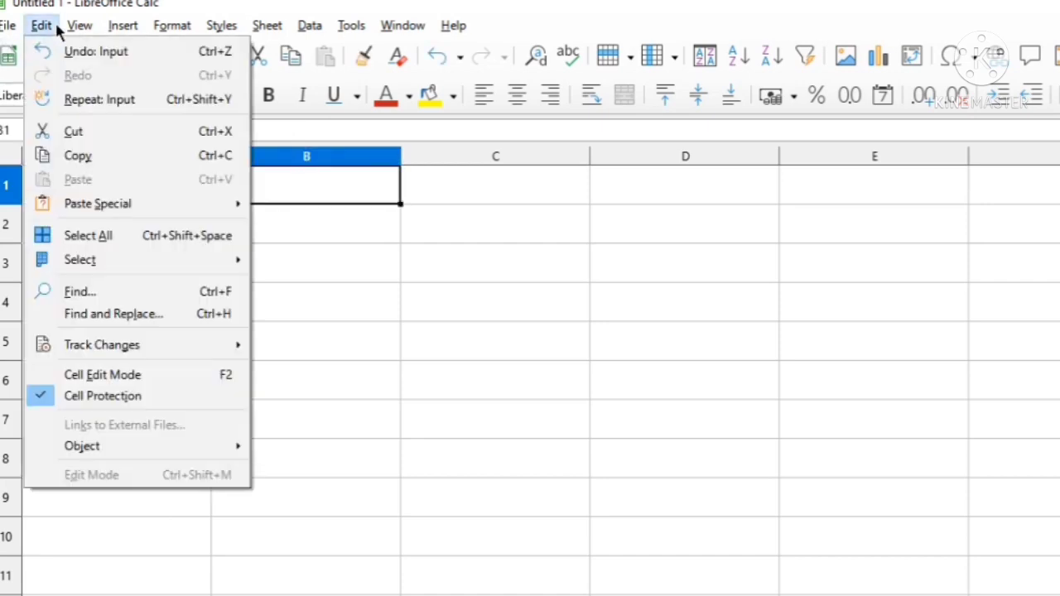
mouse_move(82, 25)
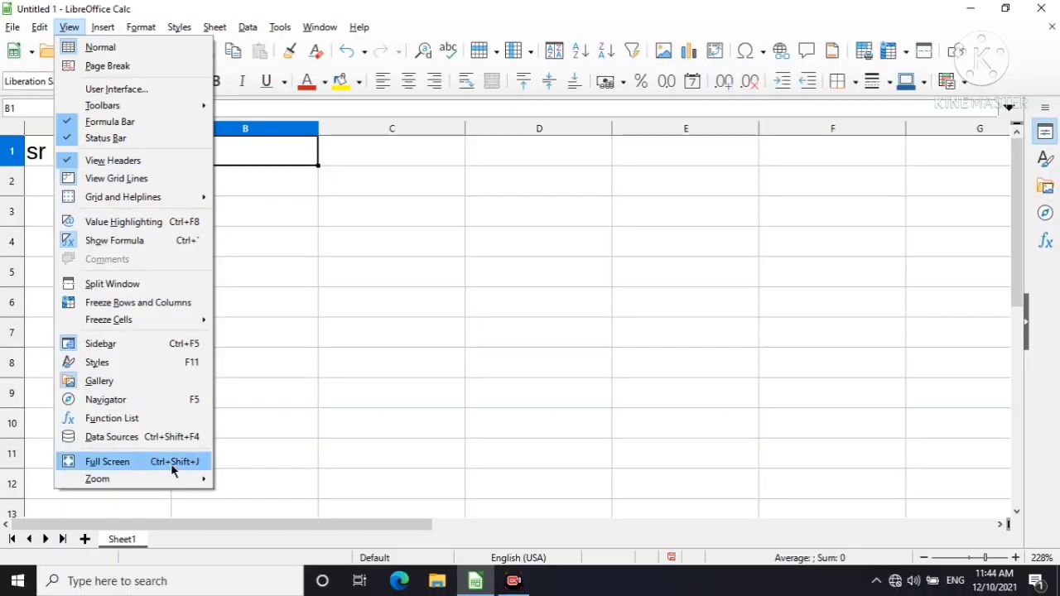
Look at the function list in the Function Wizard for cell B1, and close it without inserting a function
mouse_move(208, 29)
mouse_move(106, 28)
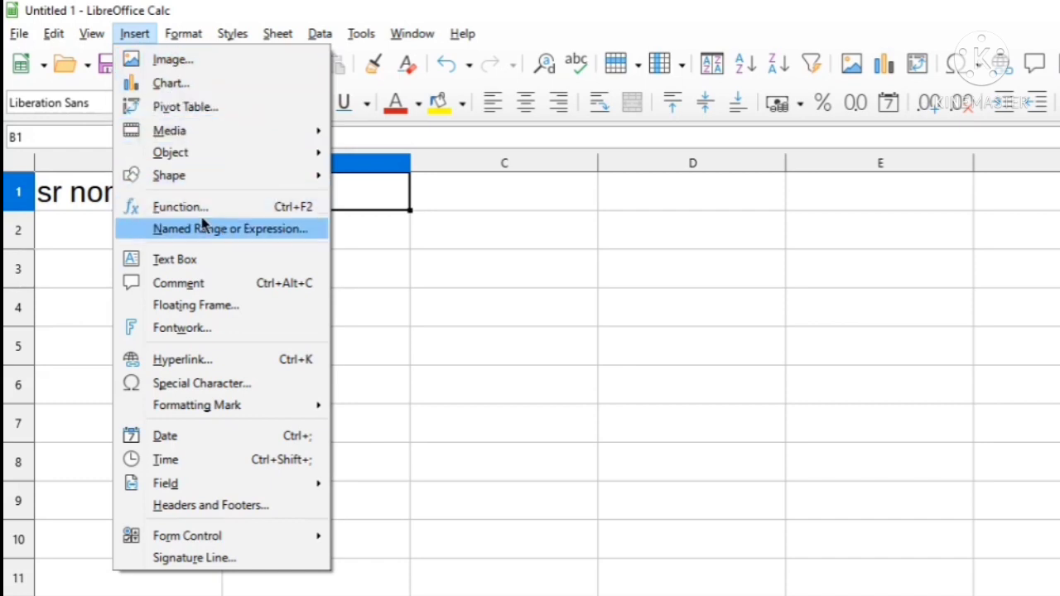
mouse_move(288, 160)
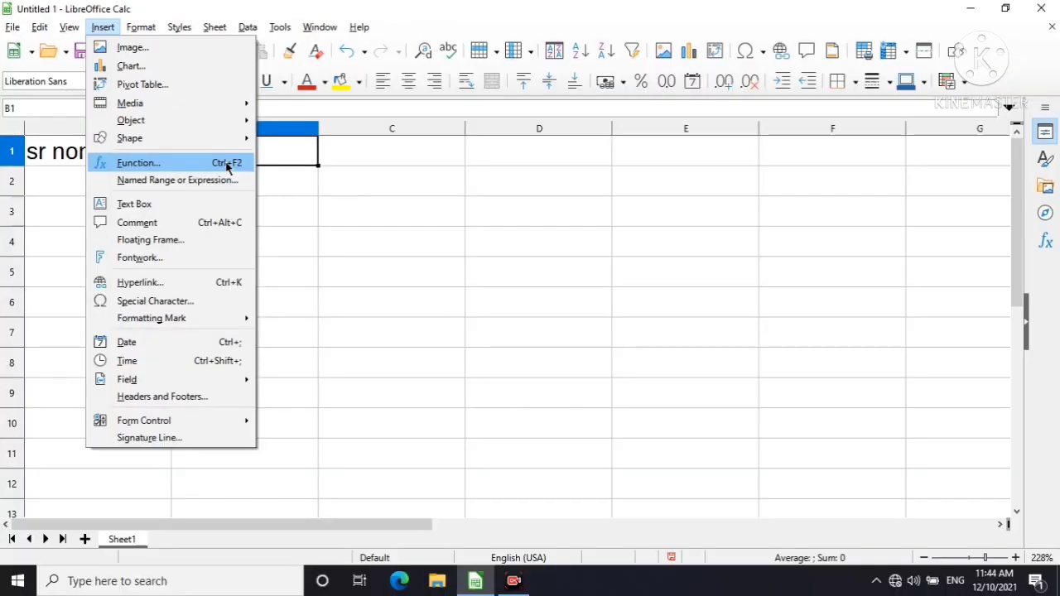
click(297, 208)
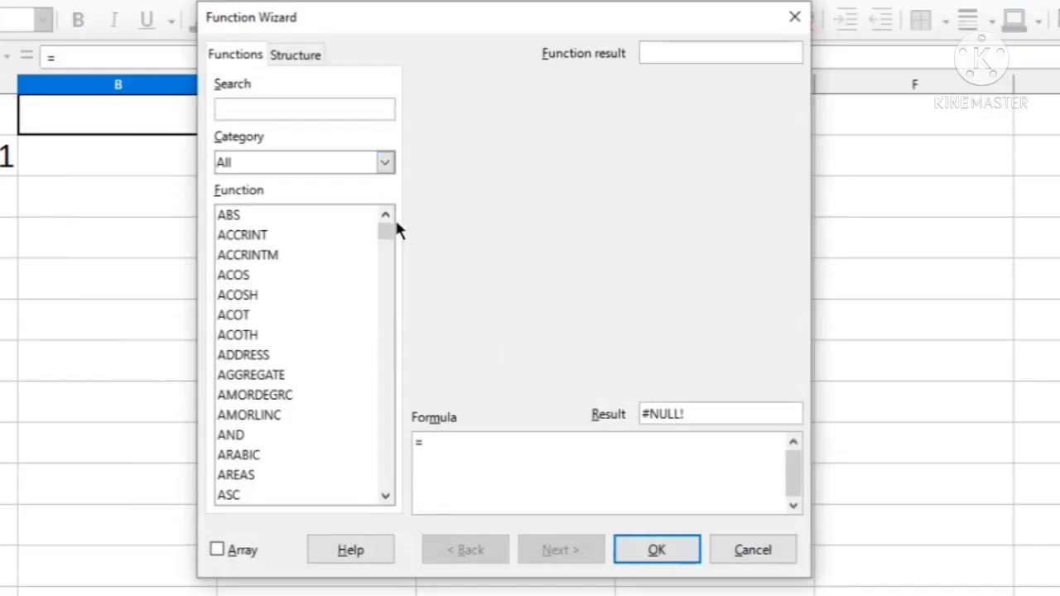
drag(389, 234, 392, 197)
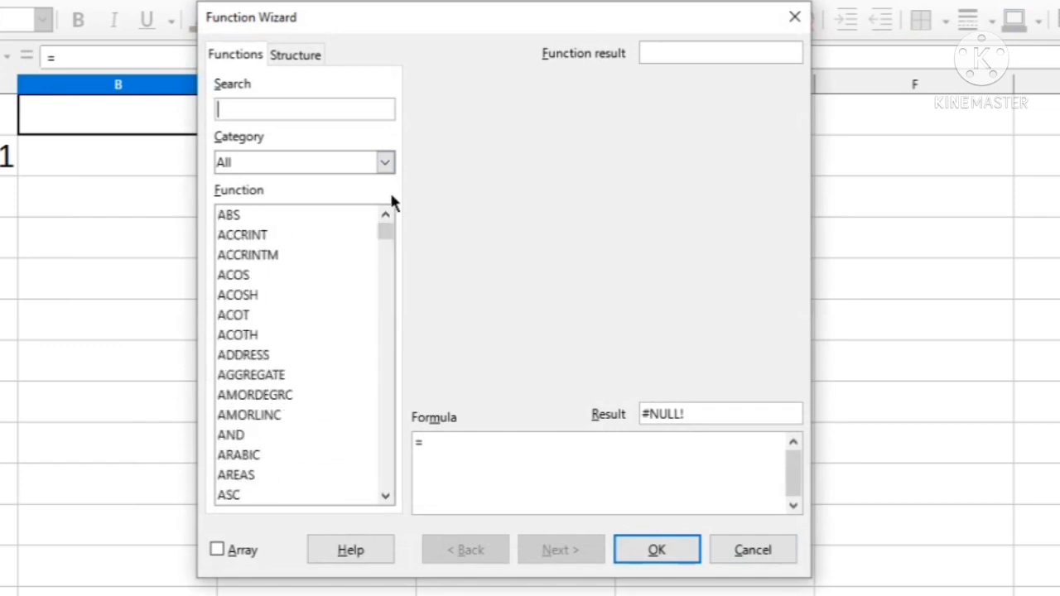
click(793, 23)
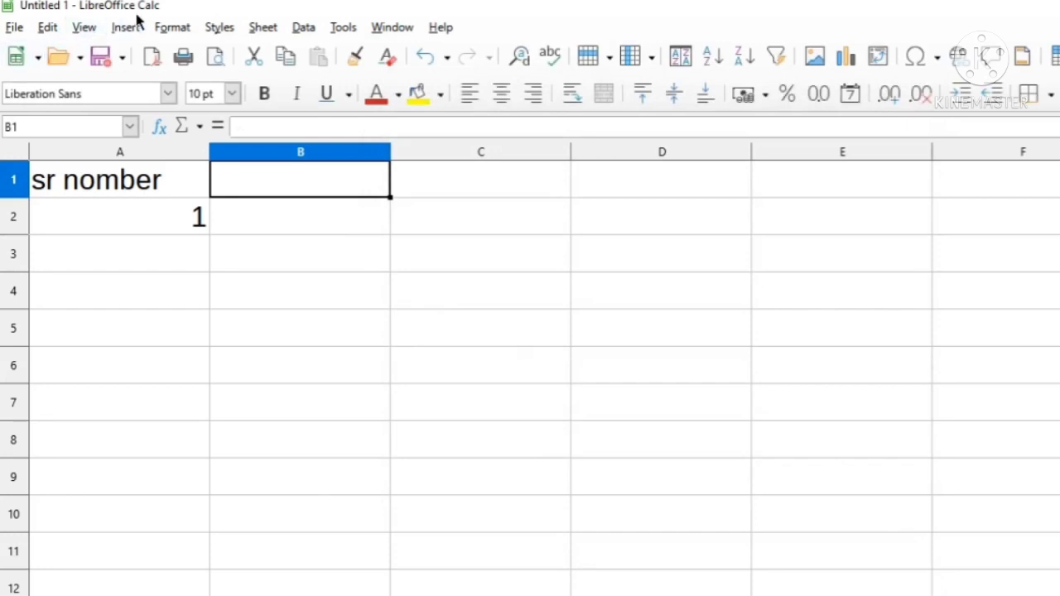
Insert the current date in cell B1 and the current time in cell B2
click(133, 28)
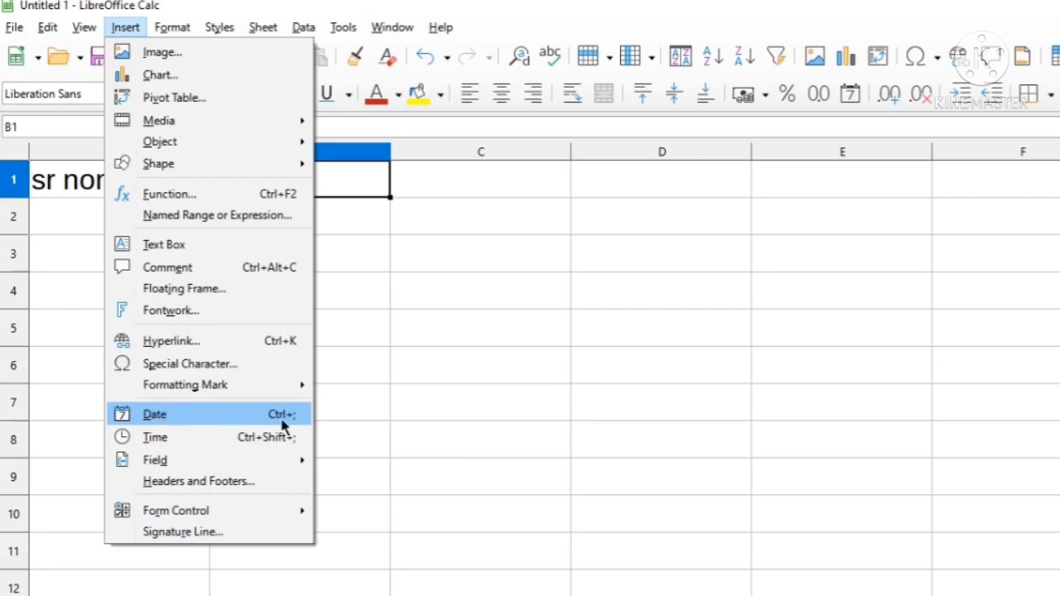
click(248, 422)
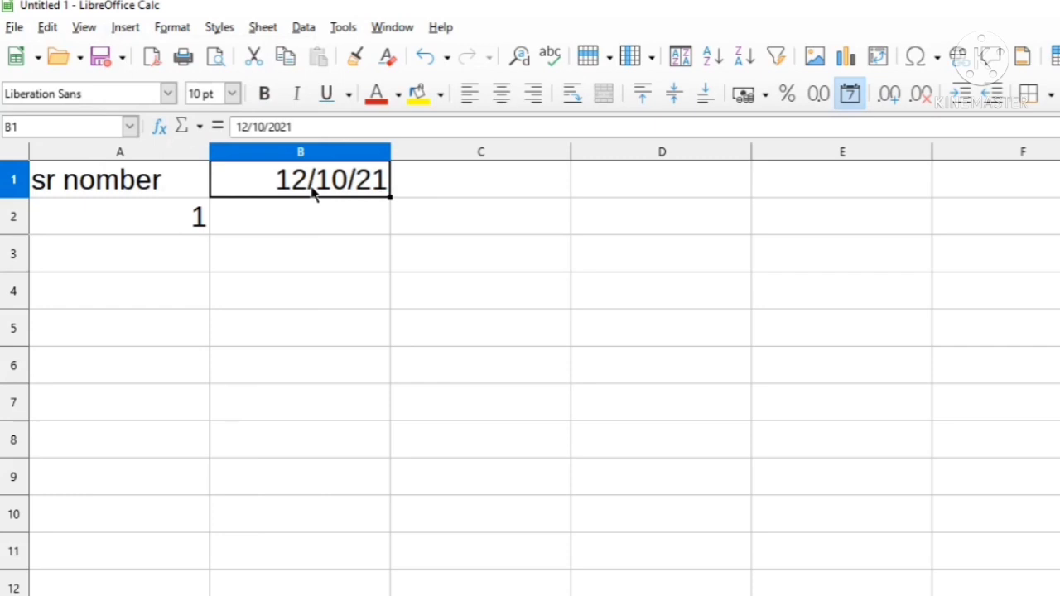
click(313, 224)
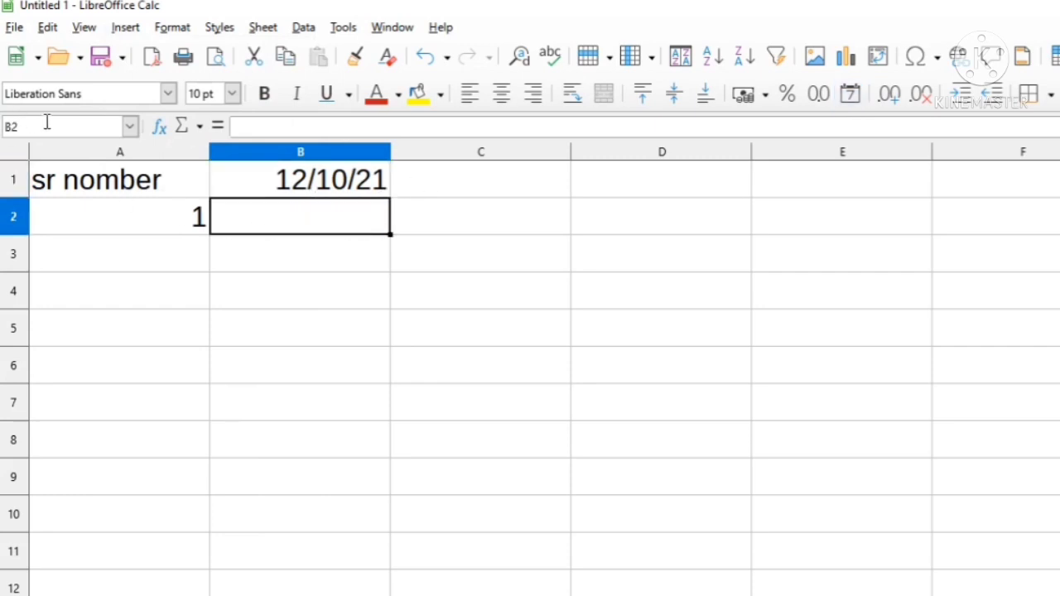
click(126, 28)
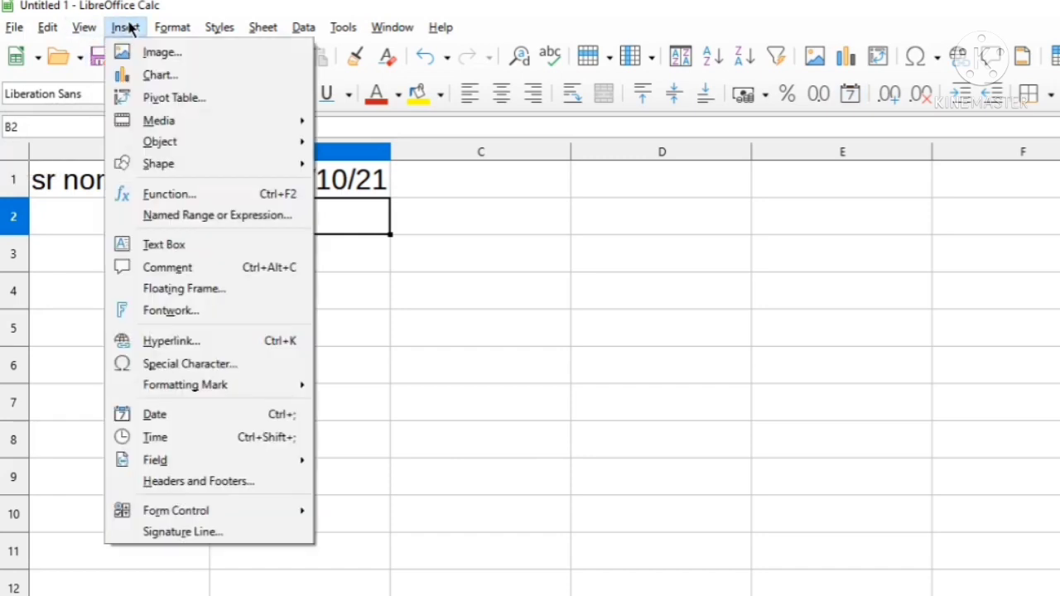
click(245, 440)
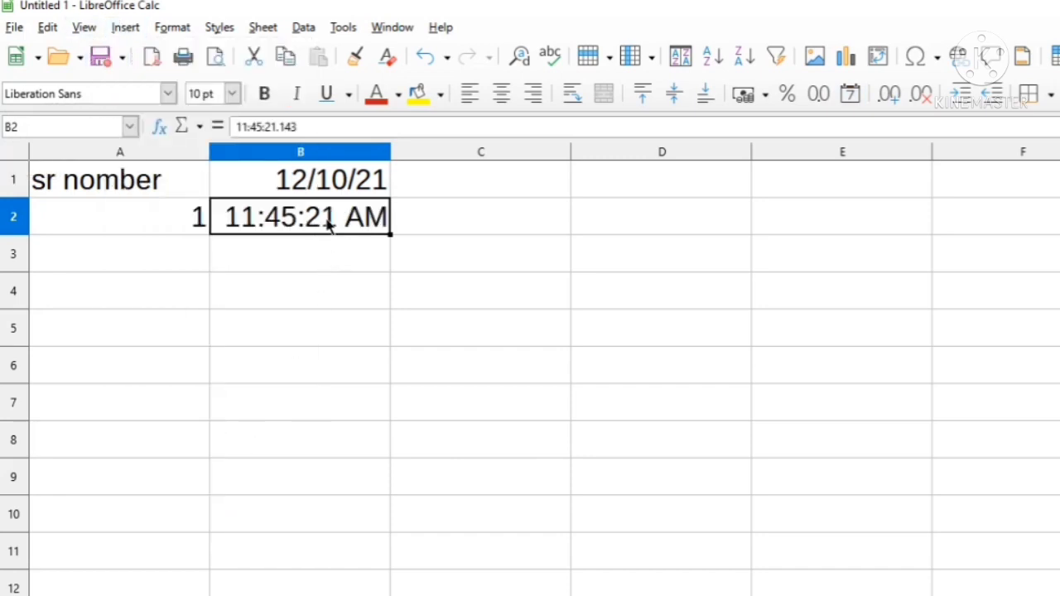
click(329, 256)
click(126, 27)
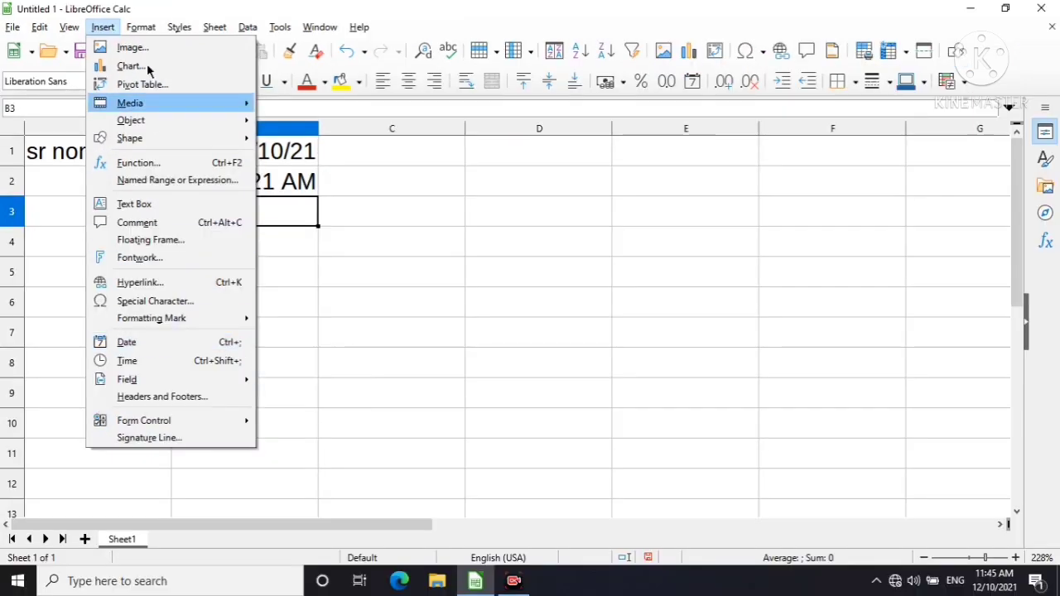
mouse_move(172, 27)
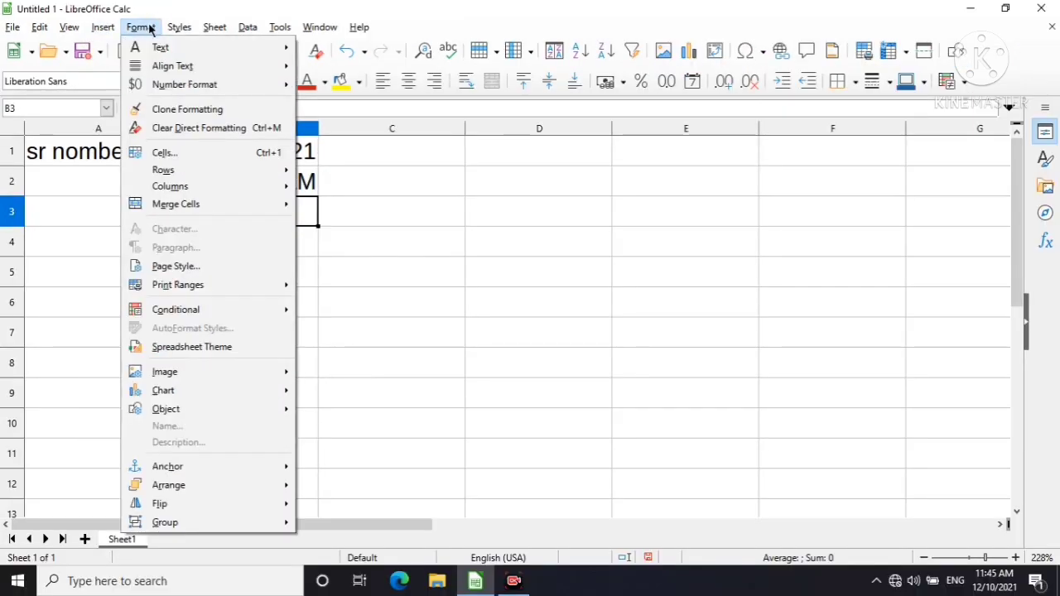
mouse_move(157, 48)
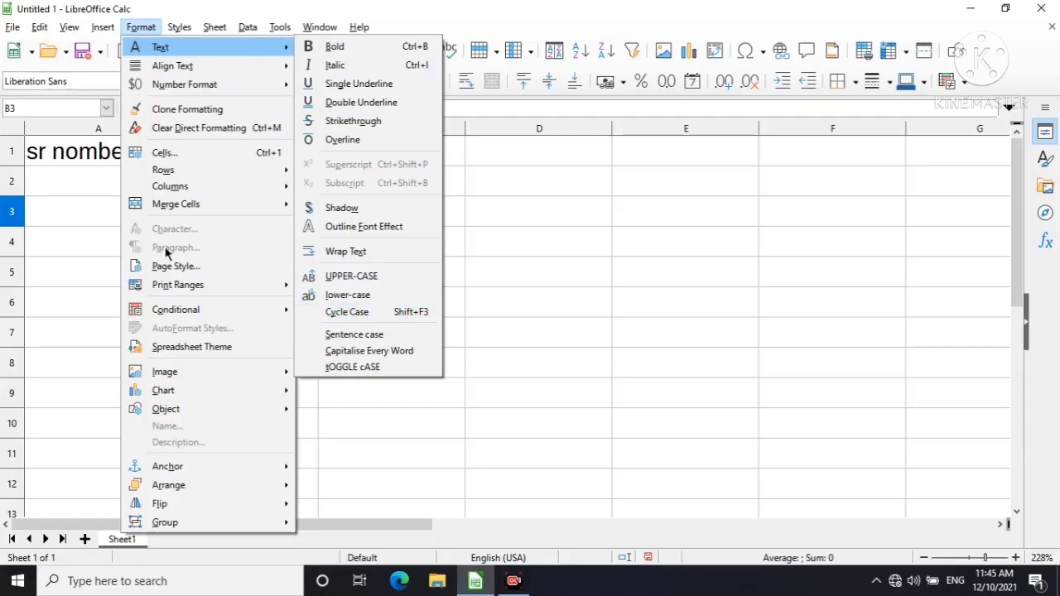
Cycle the letter case of the heading in cell A1 until it is all lowercase again
click(58, 152)
click(71, 155)
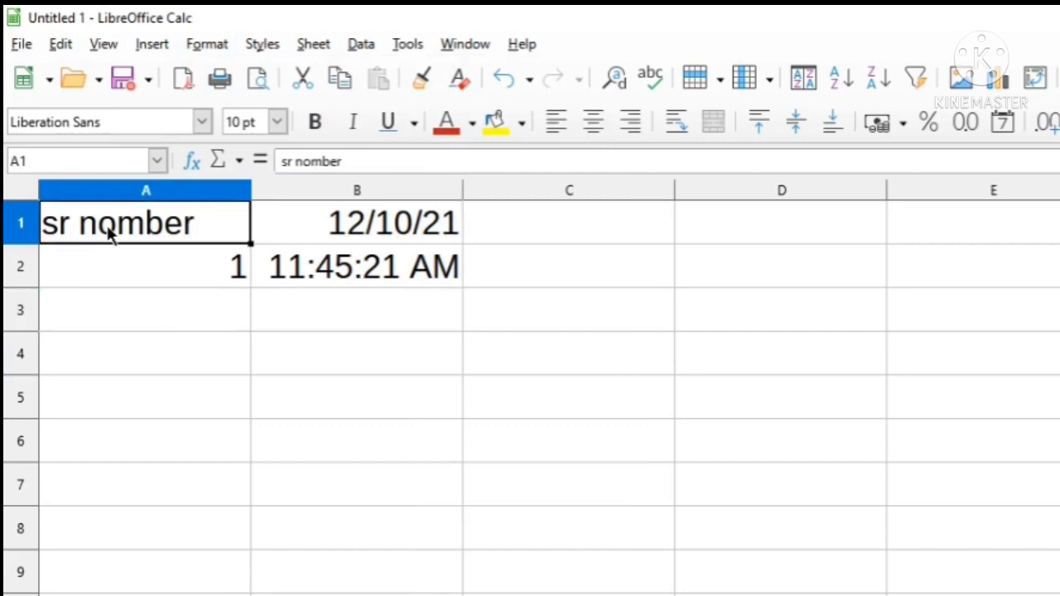
key(shift+F3)
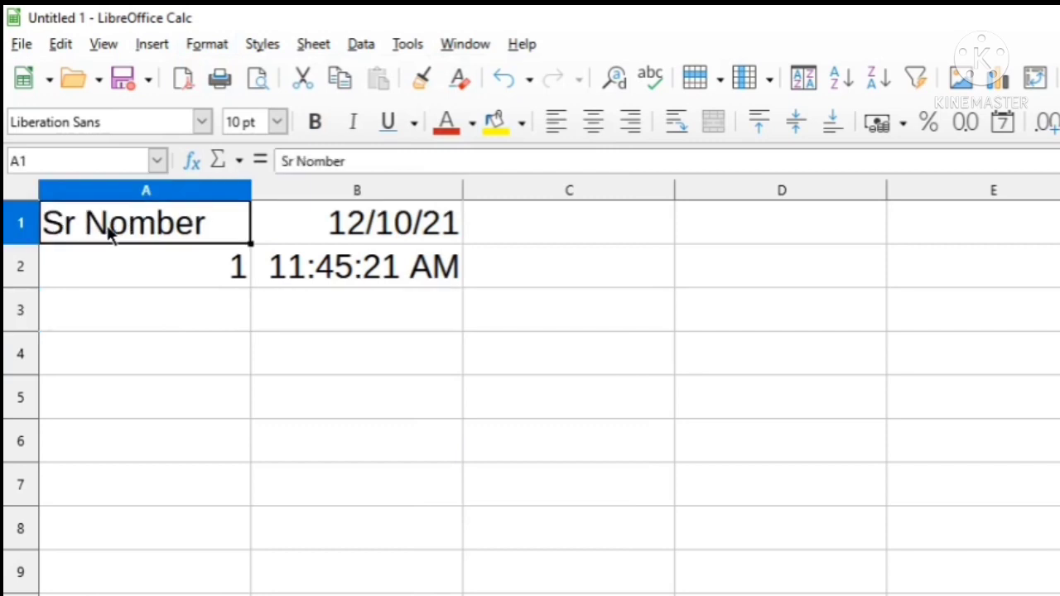
key(shift+F3)
key(shift+F3)
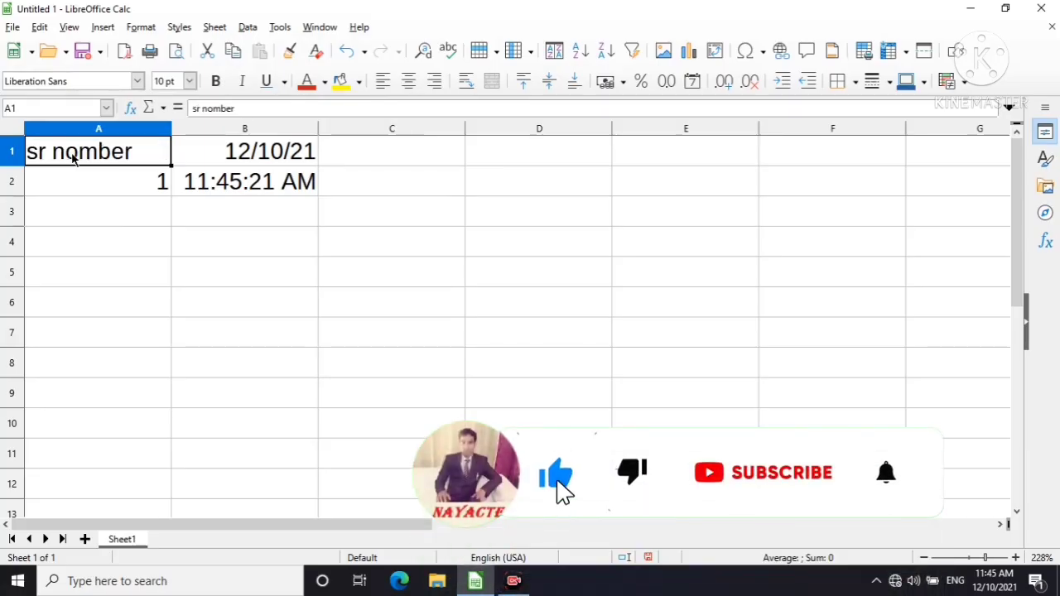
click(137, 29)
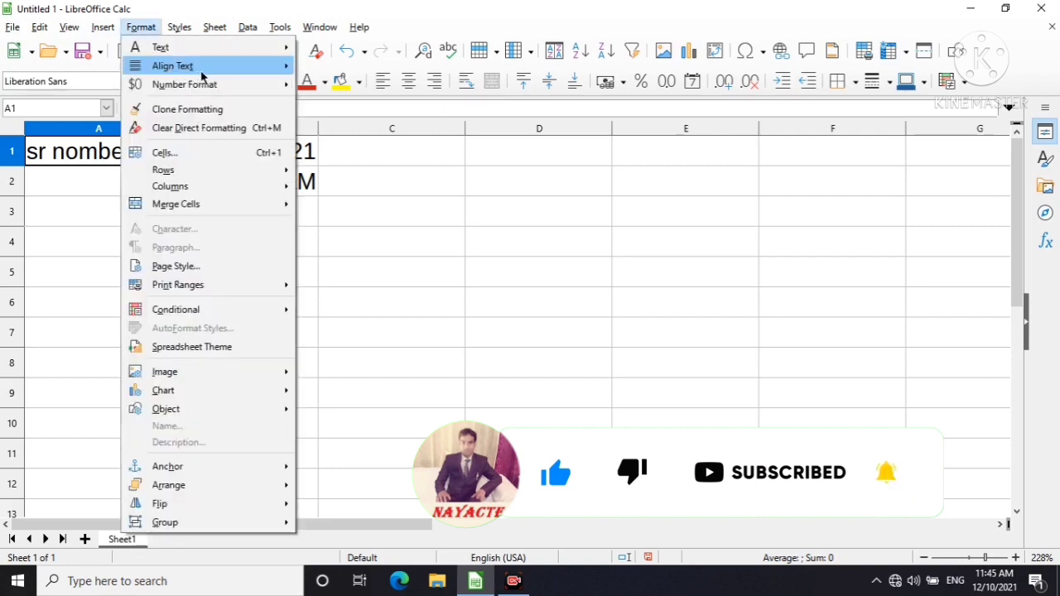
mouse_move(287, 90)
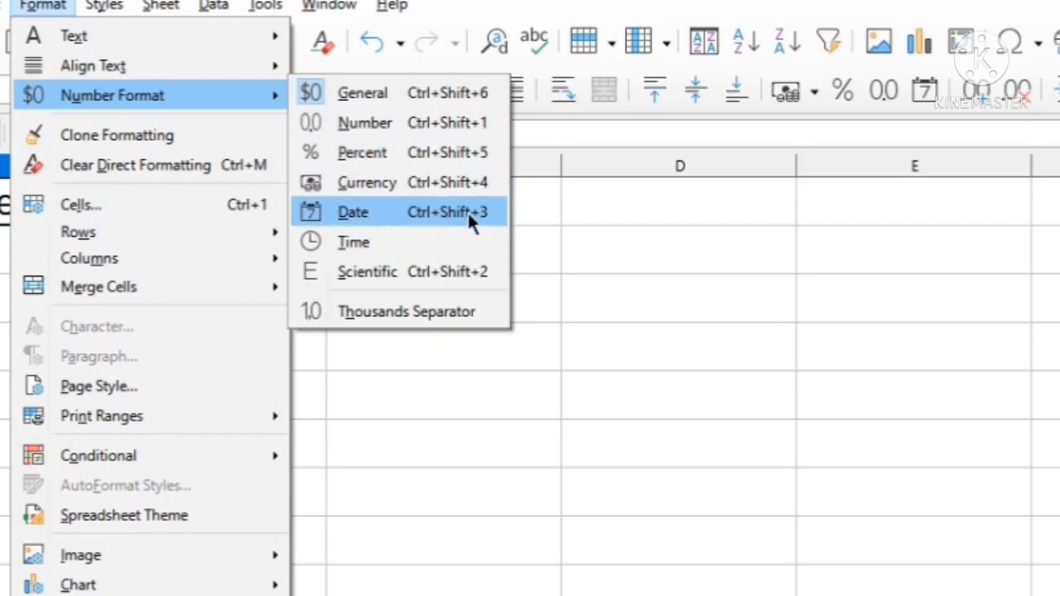
click(578, 233)
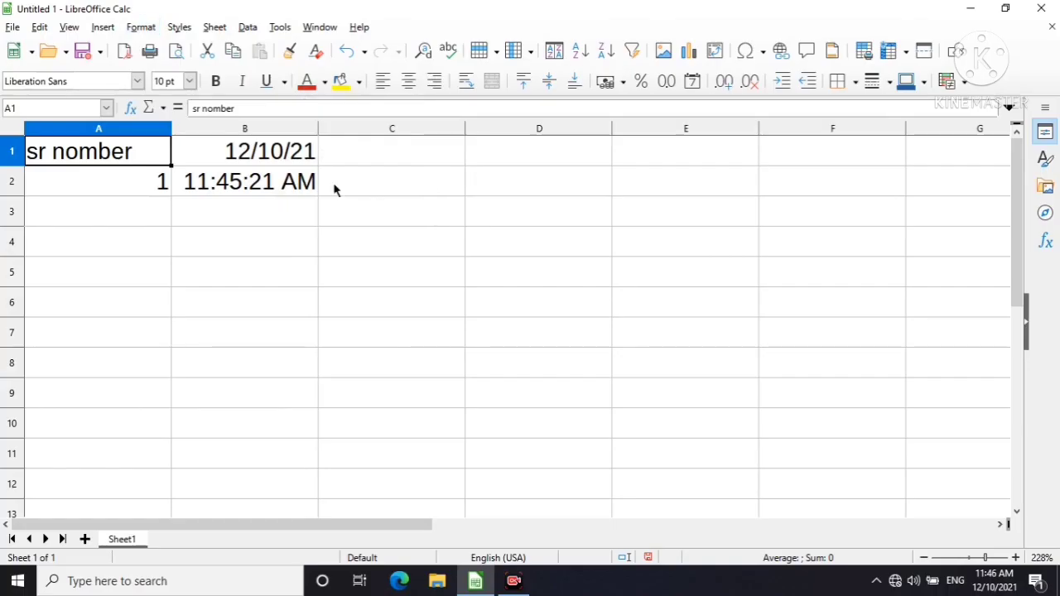
Format the number in cell A2 as a percentage
click(121, 191)
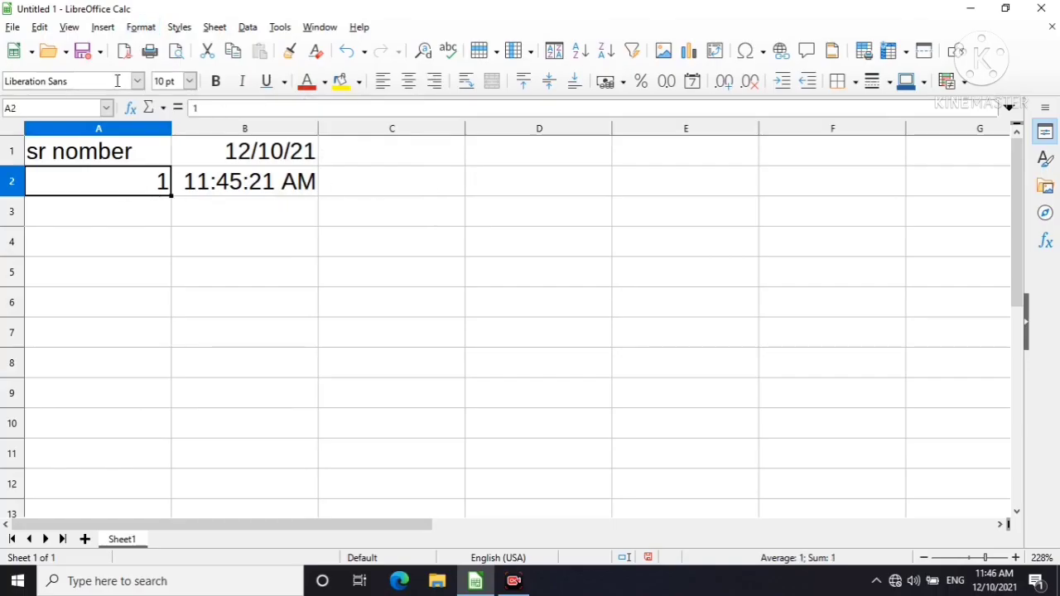
click(145, 29)
mouse_move(267, 88)
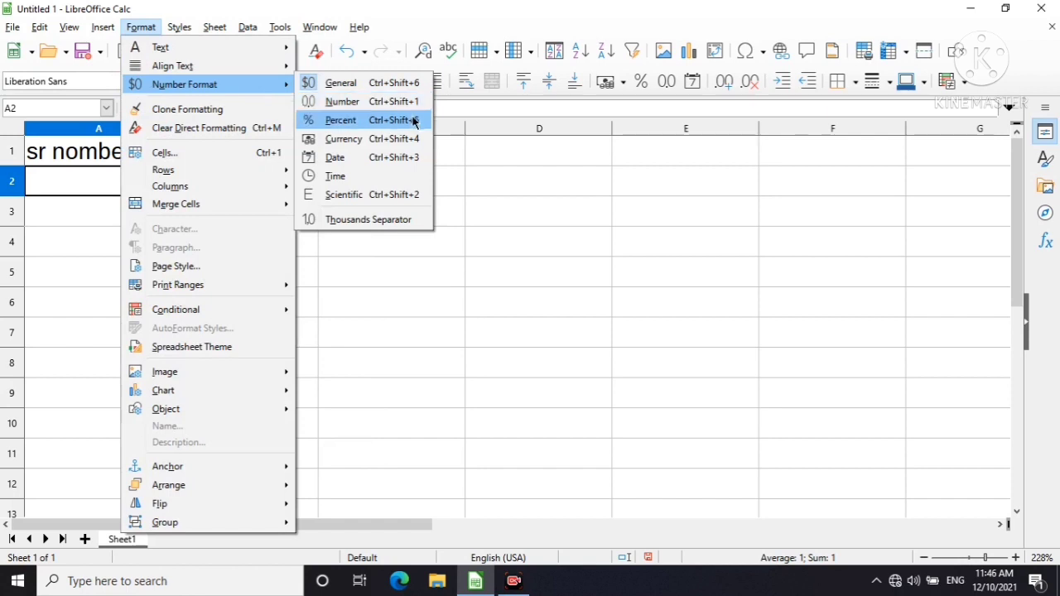
click(396, 122)
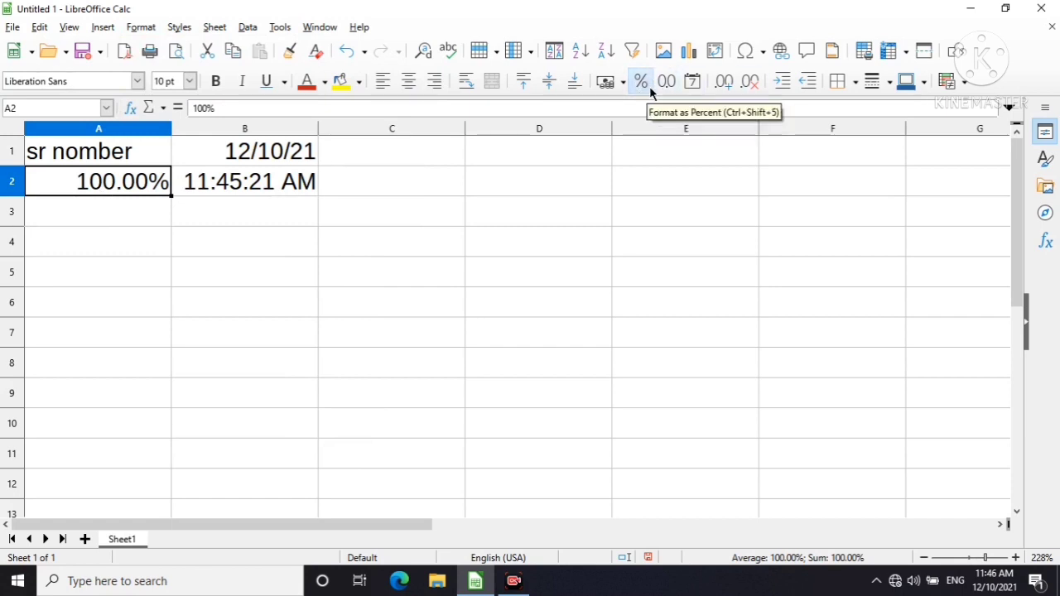
click(140, 27)
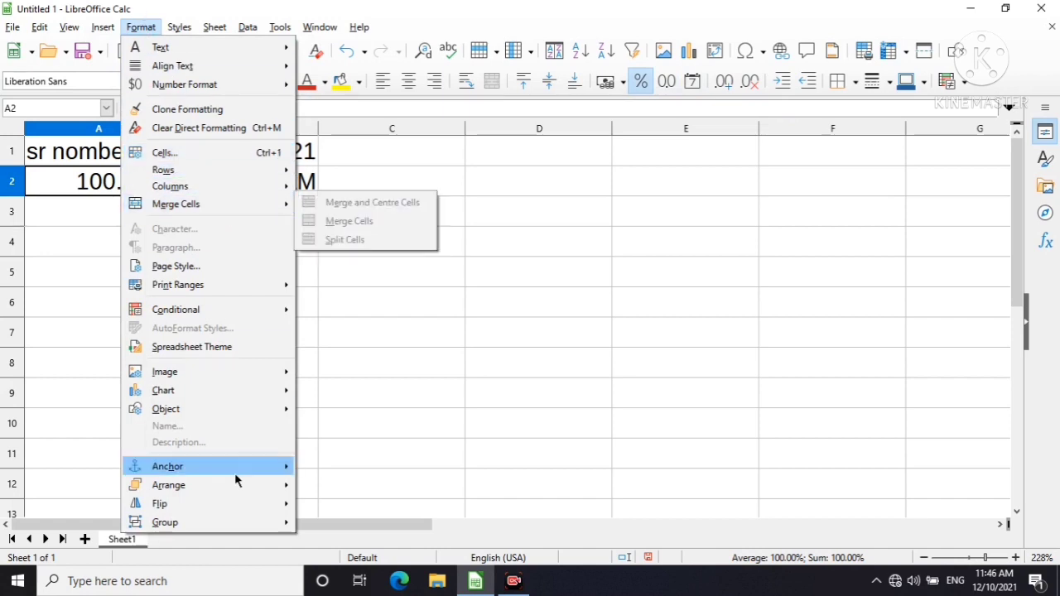
mouse_move(179, 29)
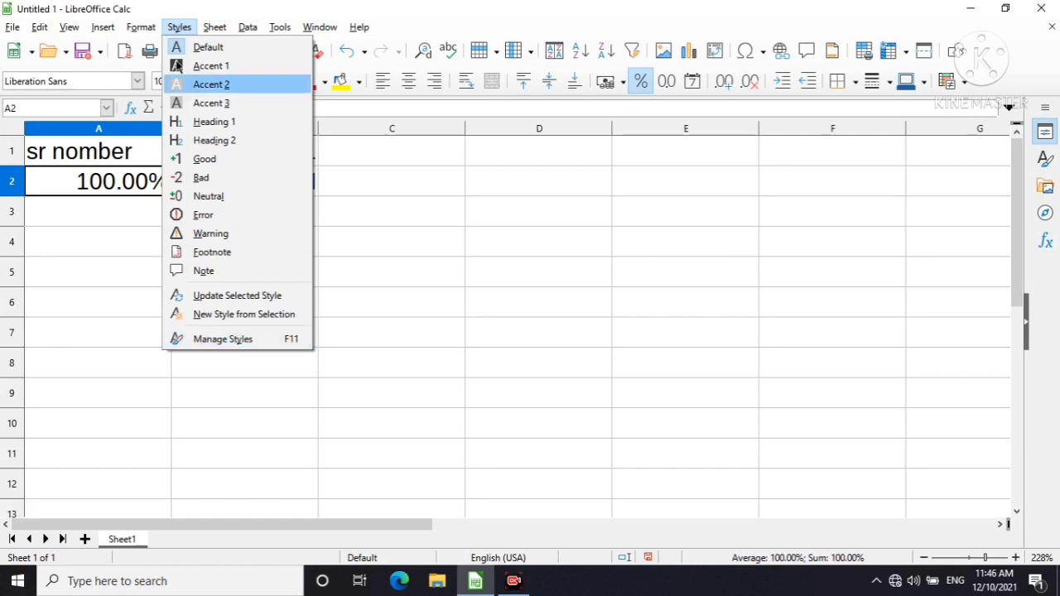
mouse_move(218, 29)
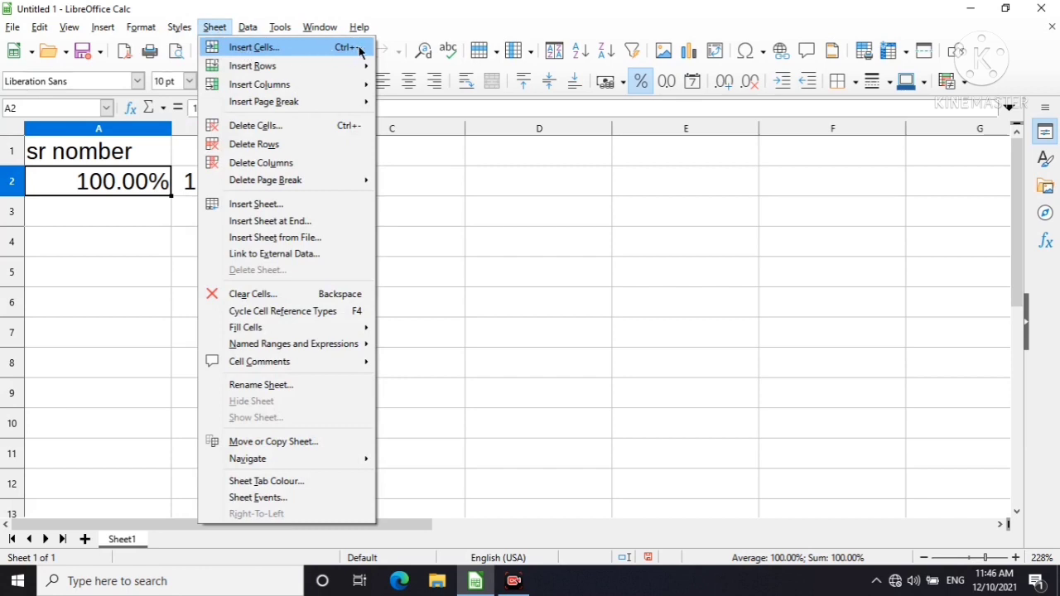
mouse_move(356, 71)
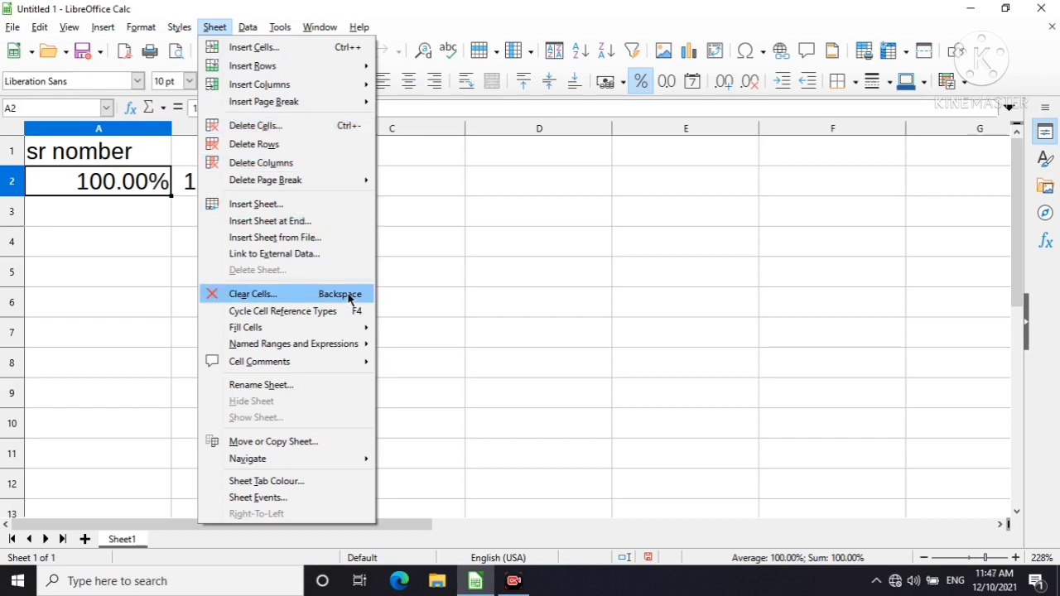
click(158, 258)
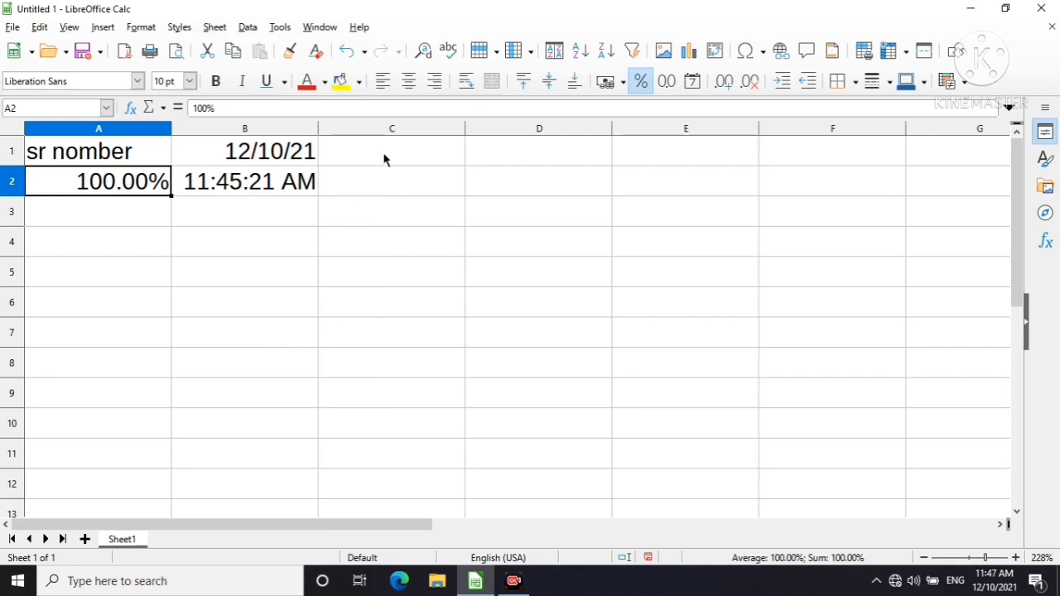
Insert a column after column B, starting from the date cell B1
click(303, 152)
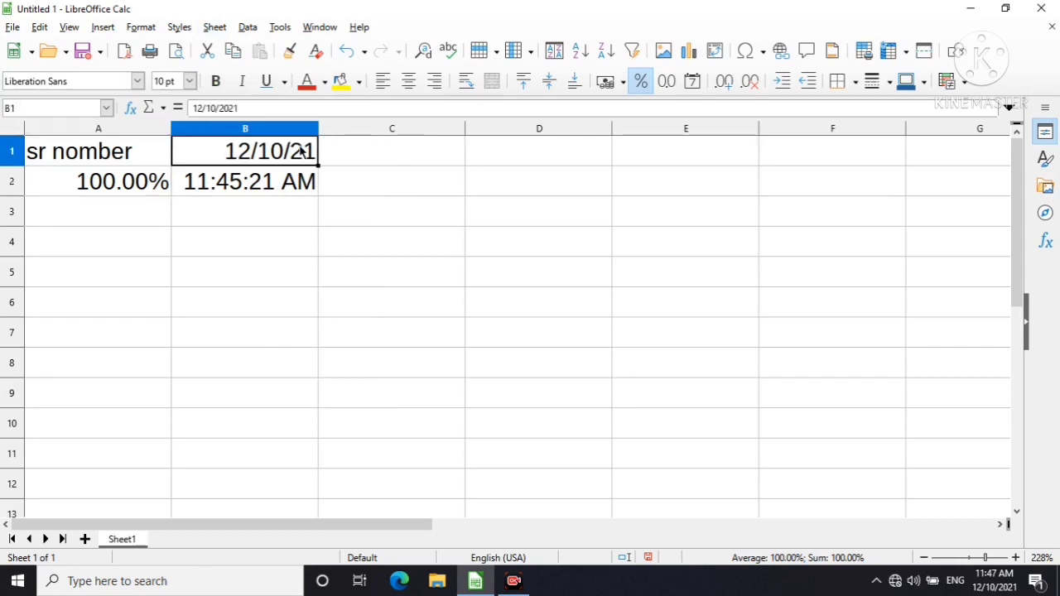
click(141, 27)
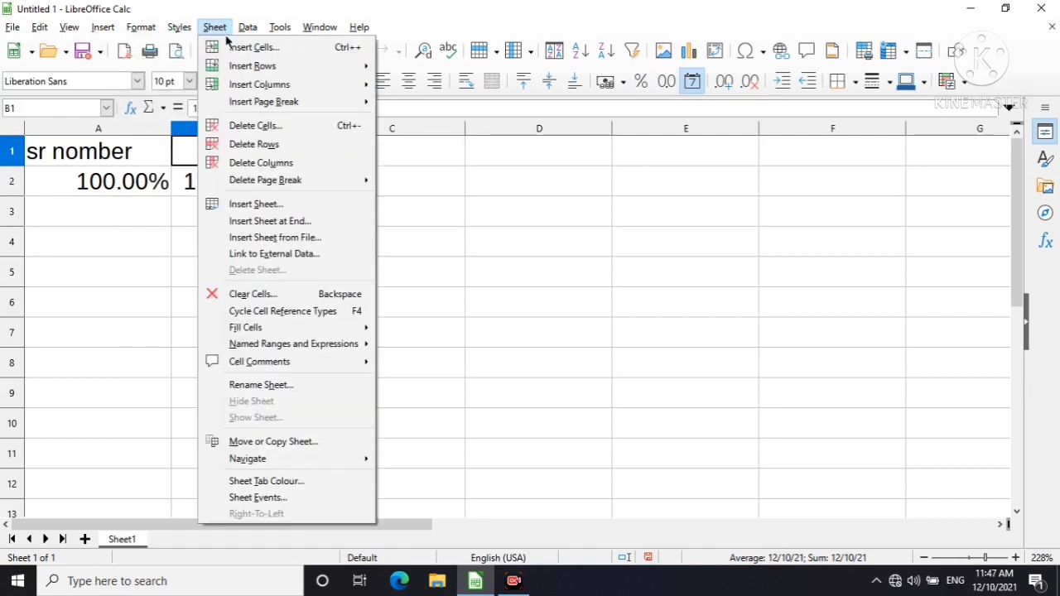
mouse_move(314, 88)
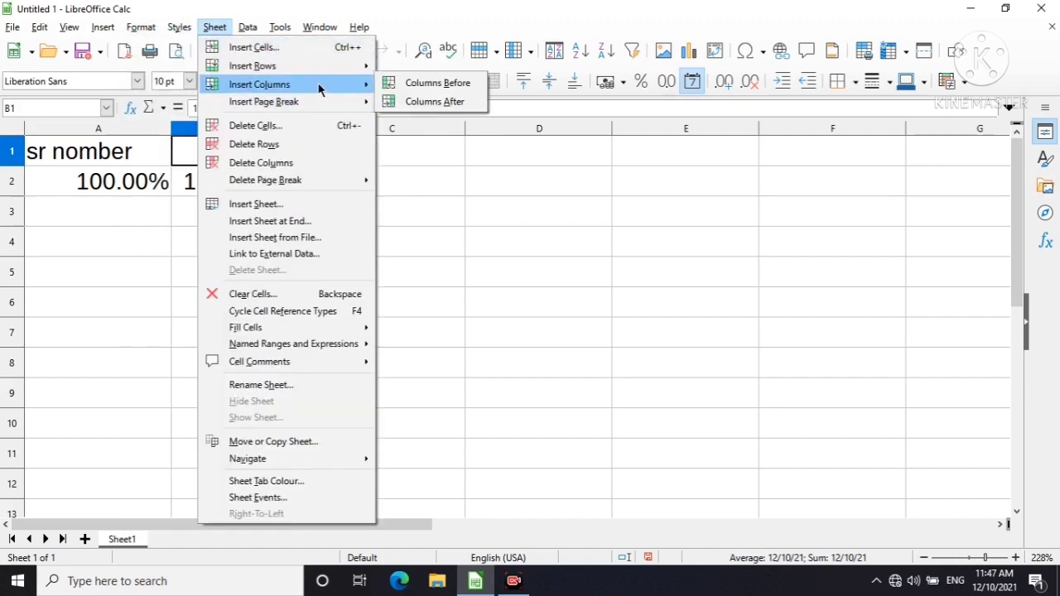
click(437, 102)
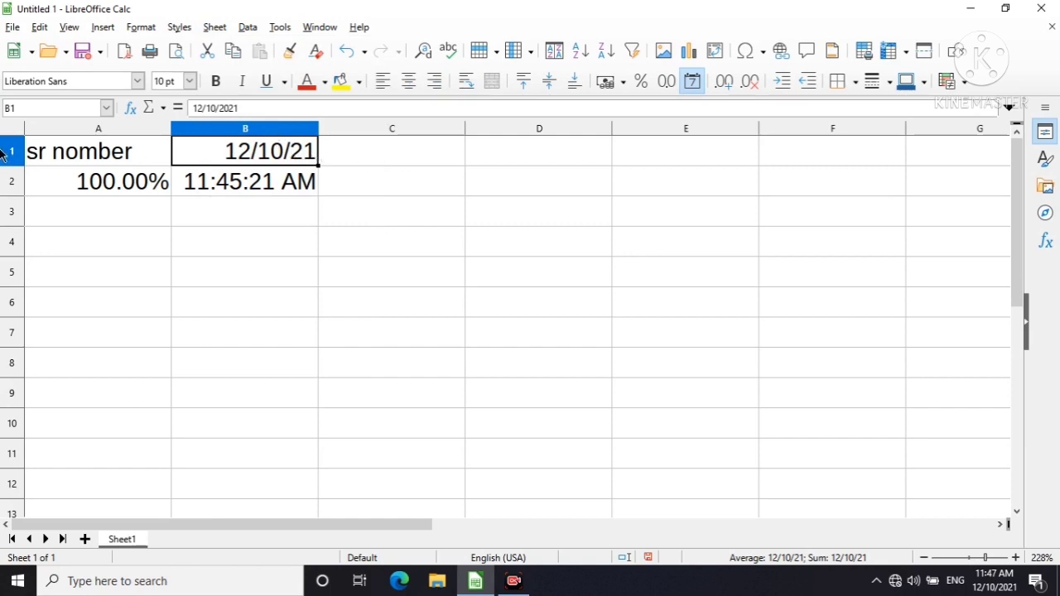
Select the whole of column B, first directly and finally starting from cell B1
click(261, 131)
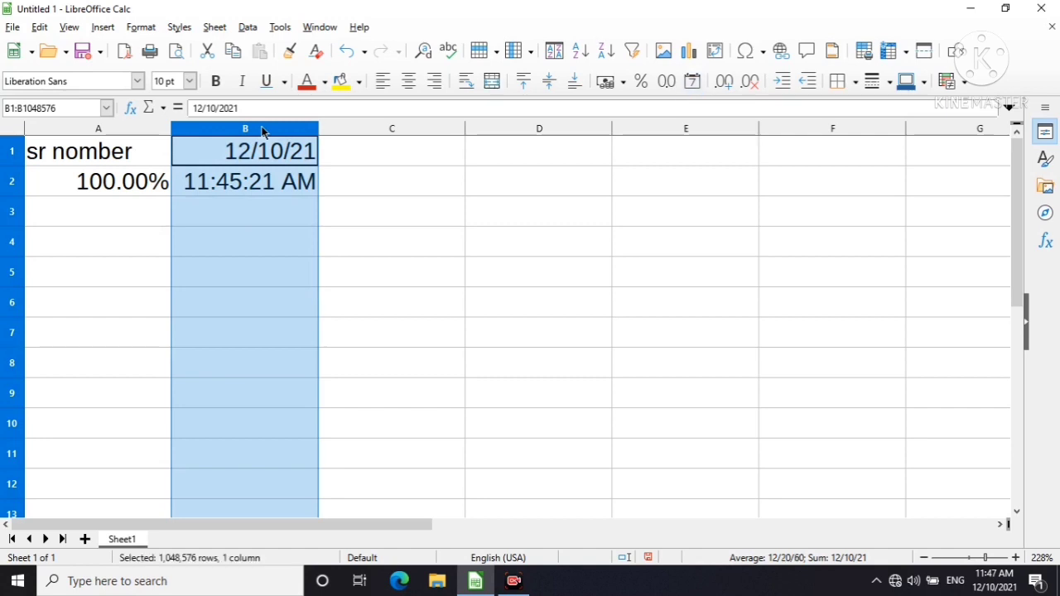
click(362, 158)
click(268, 130)
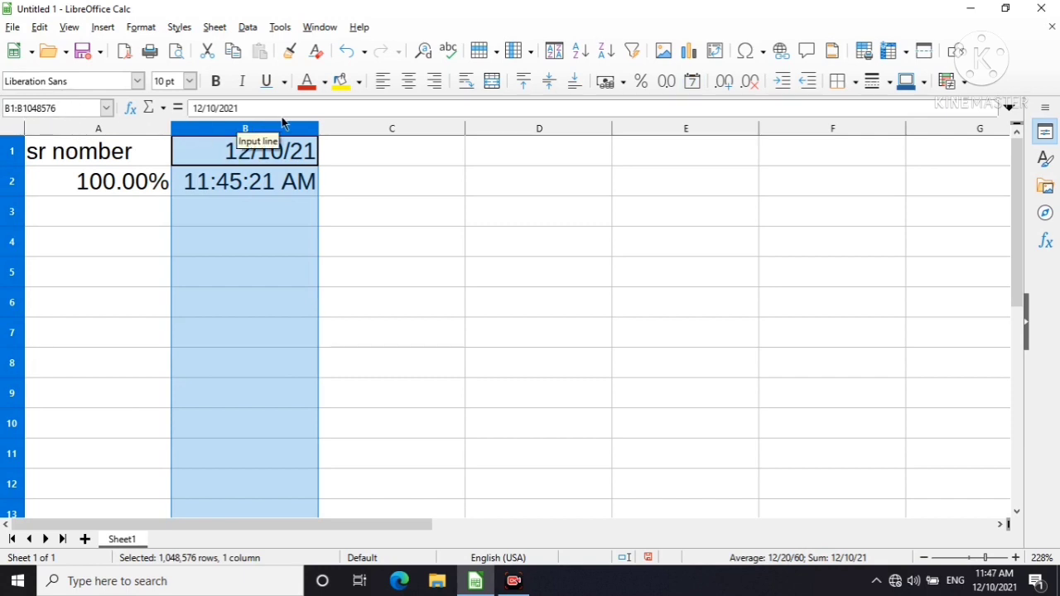
click(395, 154)
click(267, 132)
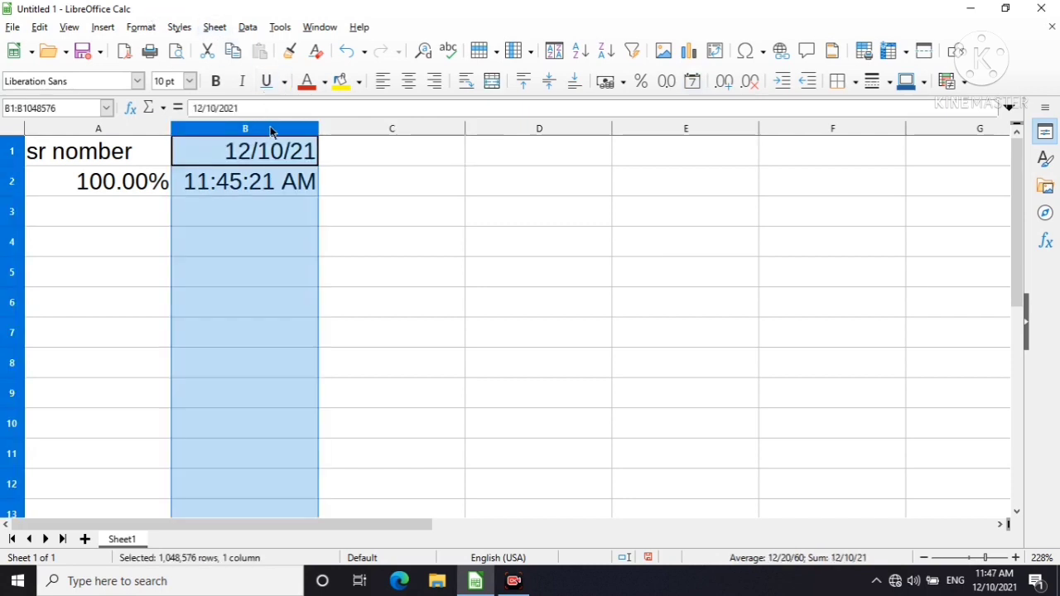
click(239, 154)
key(ctrl+space)
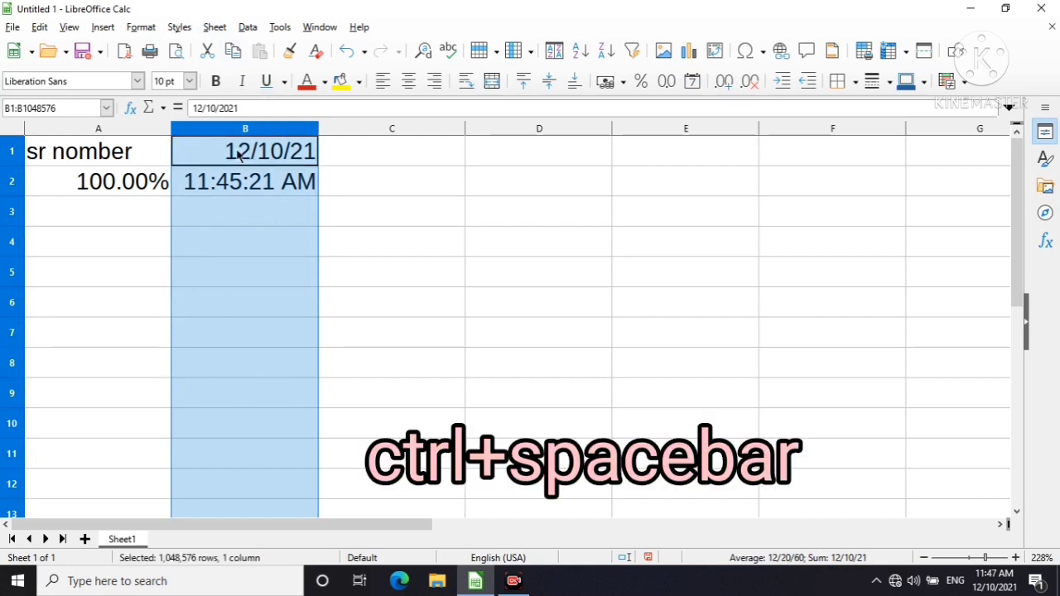
Select the whole of row 1 starting from cell A1, and clear the selection by moving to cell F1
click(136, 149)
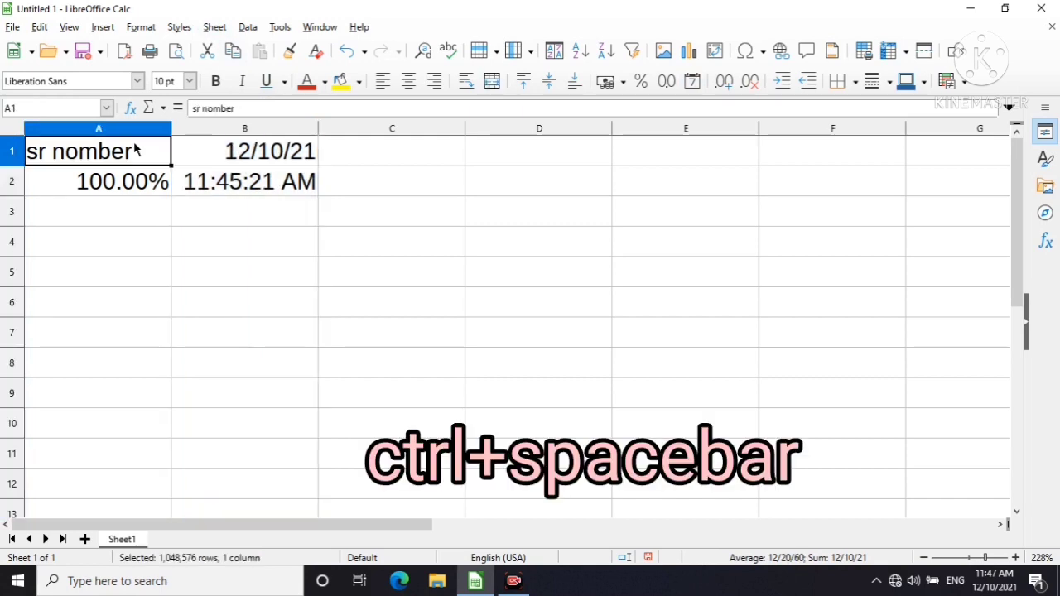
key(shift+space)
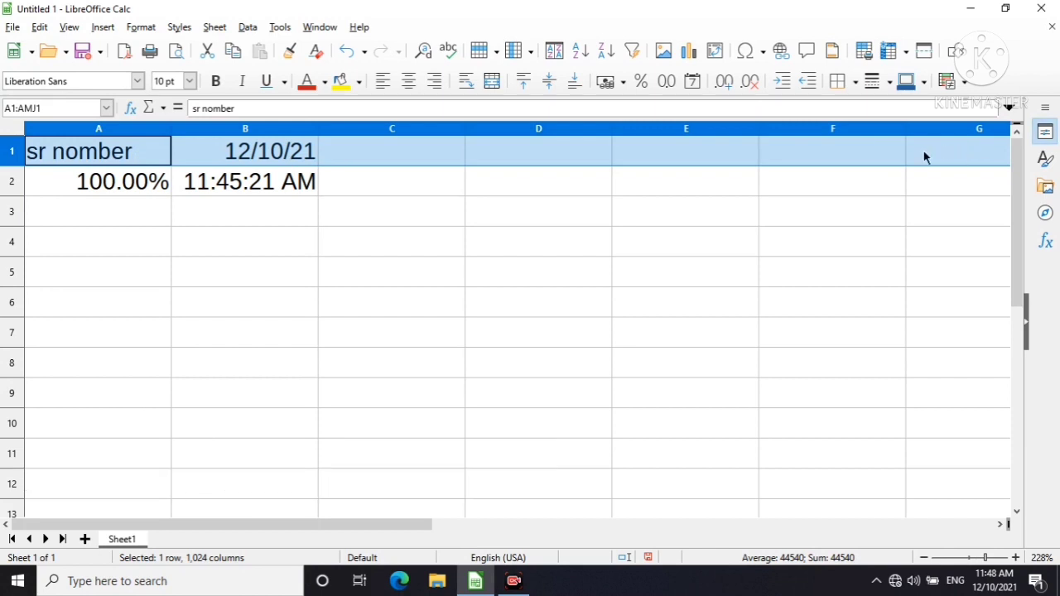
click(807, 161)
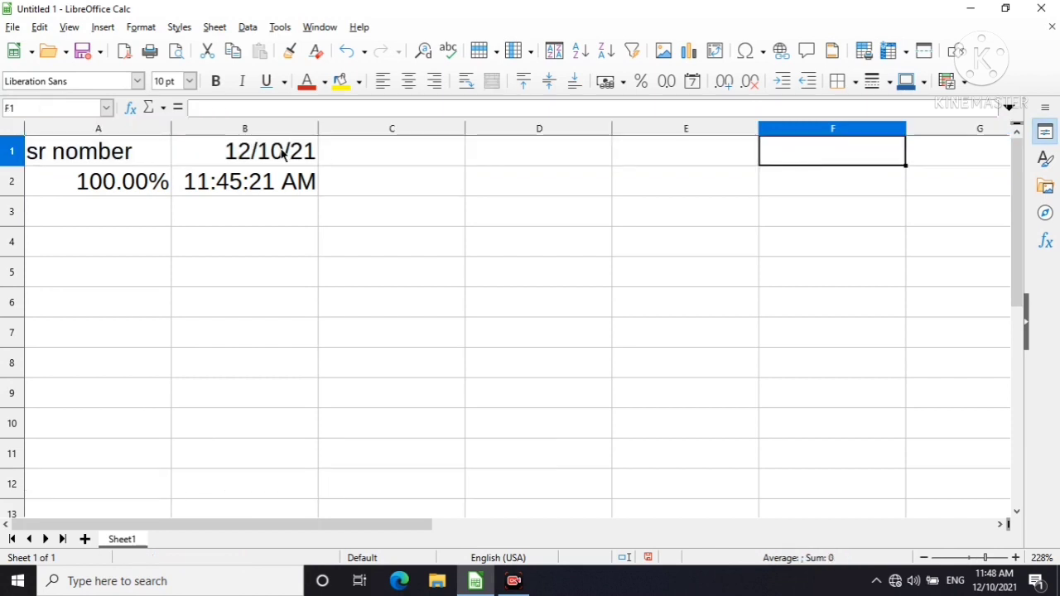
Apply the date number format to the empty cell C1
click(368, 155)
key(ctrl+shift+3)
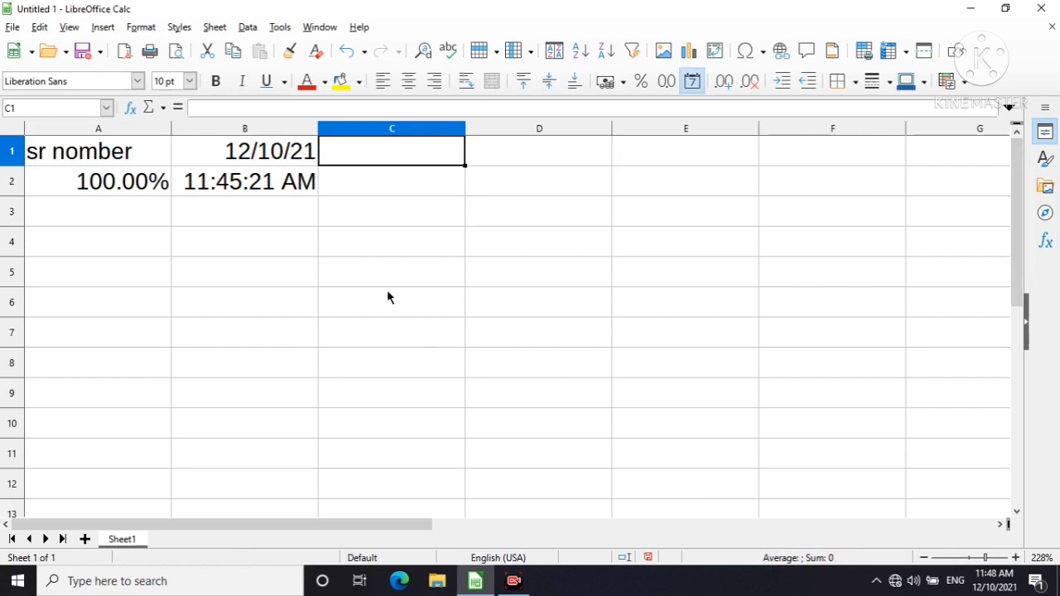
click(215, 27)
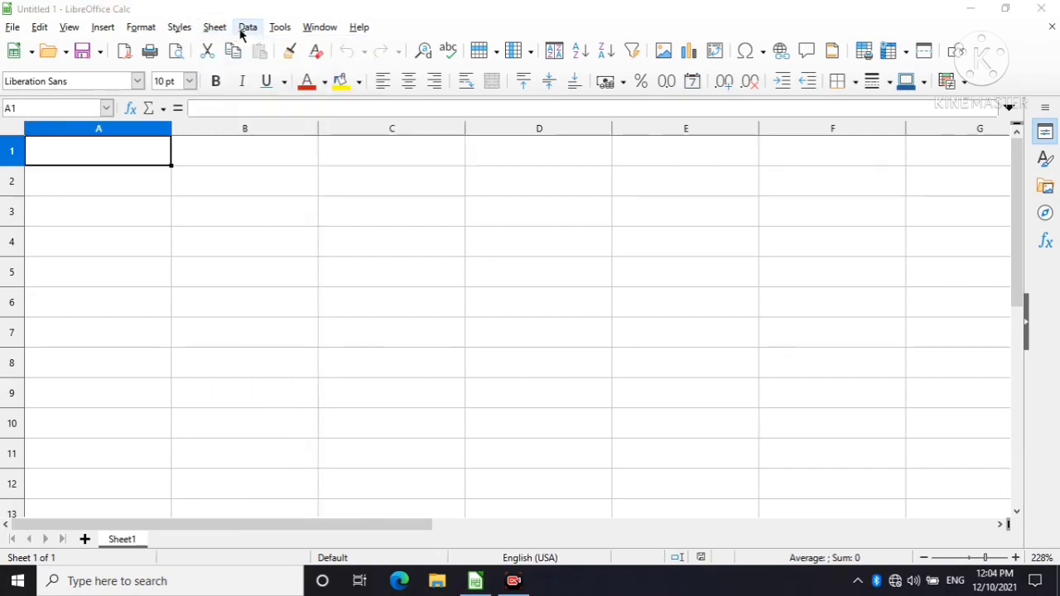
click(242, 30)
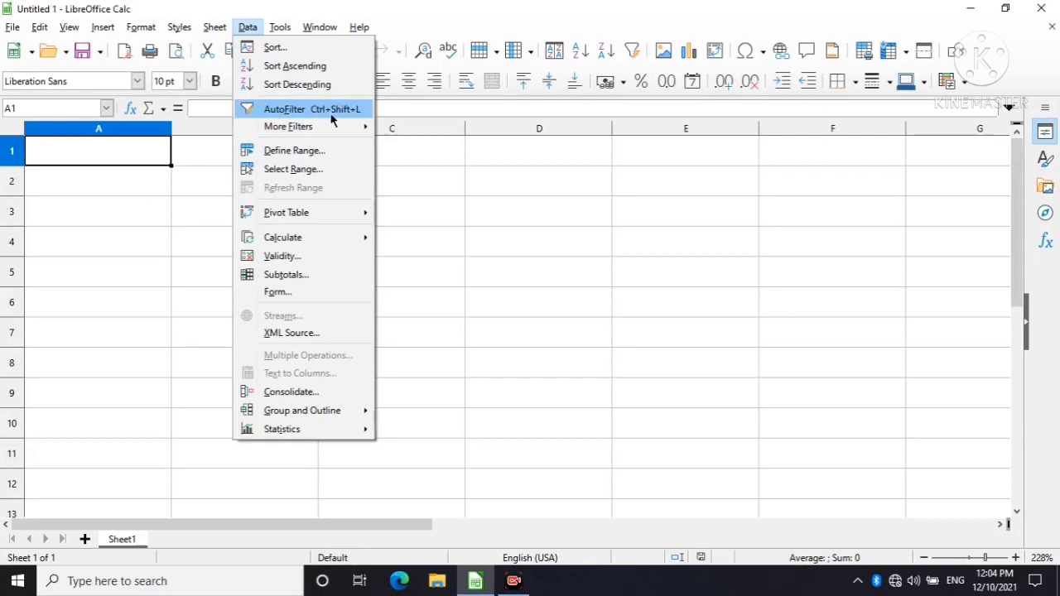
click(91, 172)
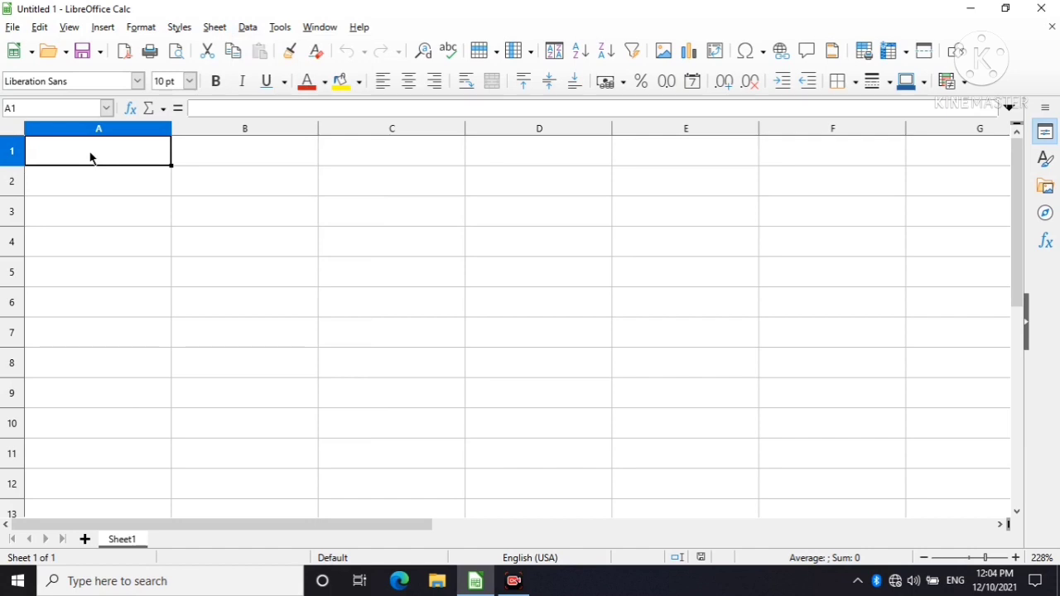
Enter the letters a, d, f, b and t in cells A1 to A5, one per row
text(a)
click(93, 177)
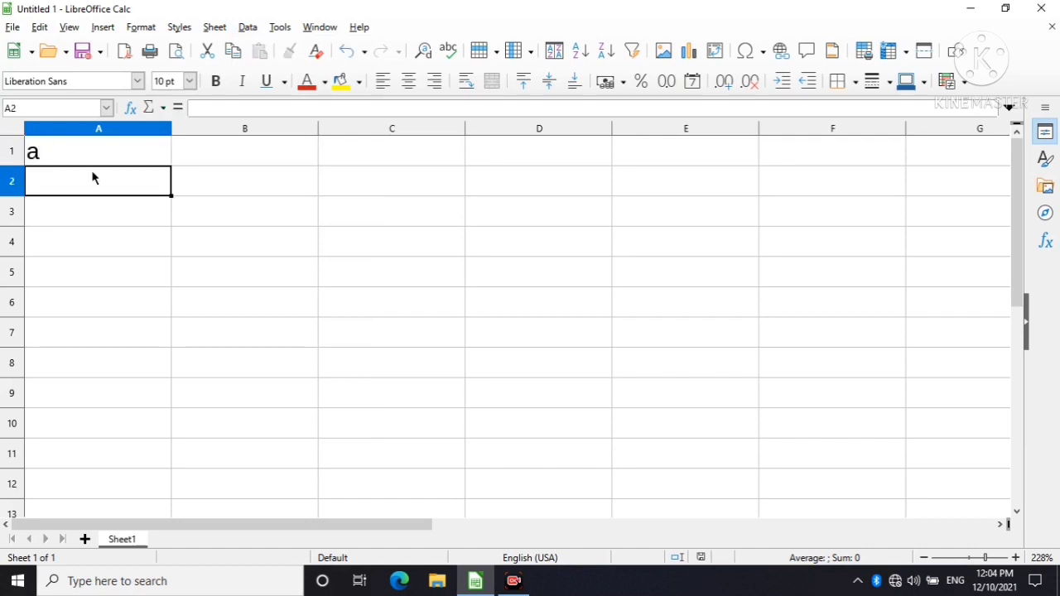
text(d)
key(Return)
text(f)
key(Return)
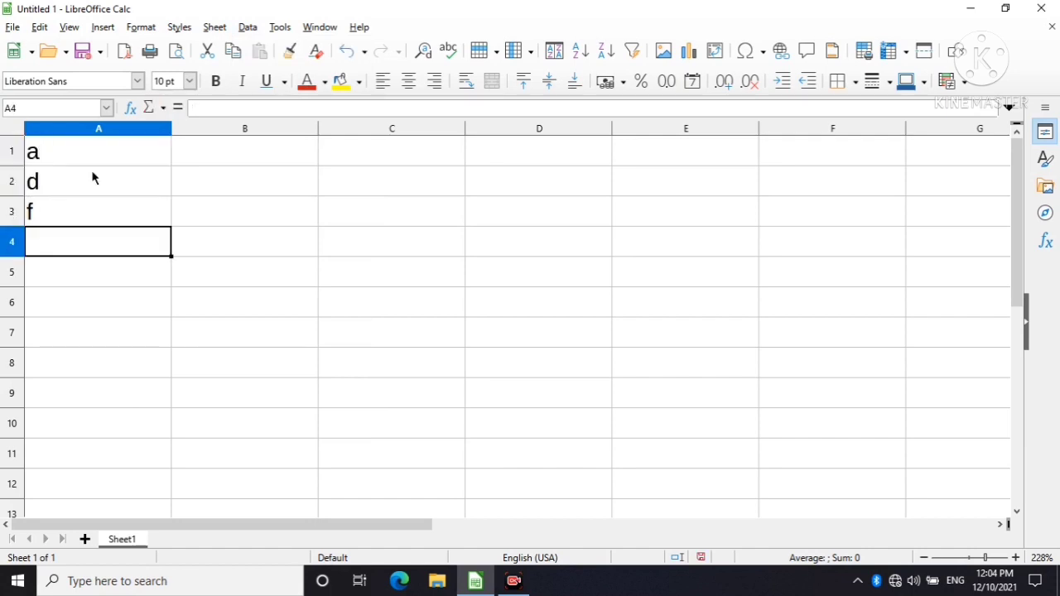
text(b)
key(Return)
text(t)
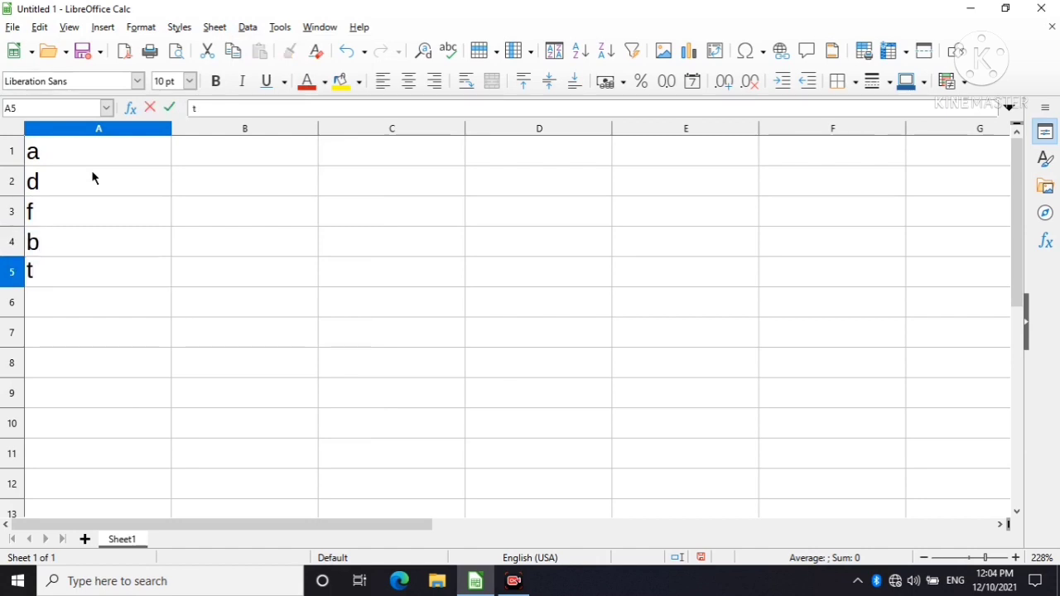
Sort the letters in A1:A5 in ascending order, and re-sort them in descending order
drag(91, 159, 102, 270)
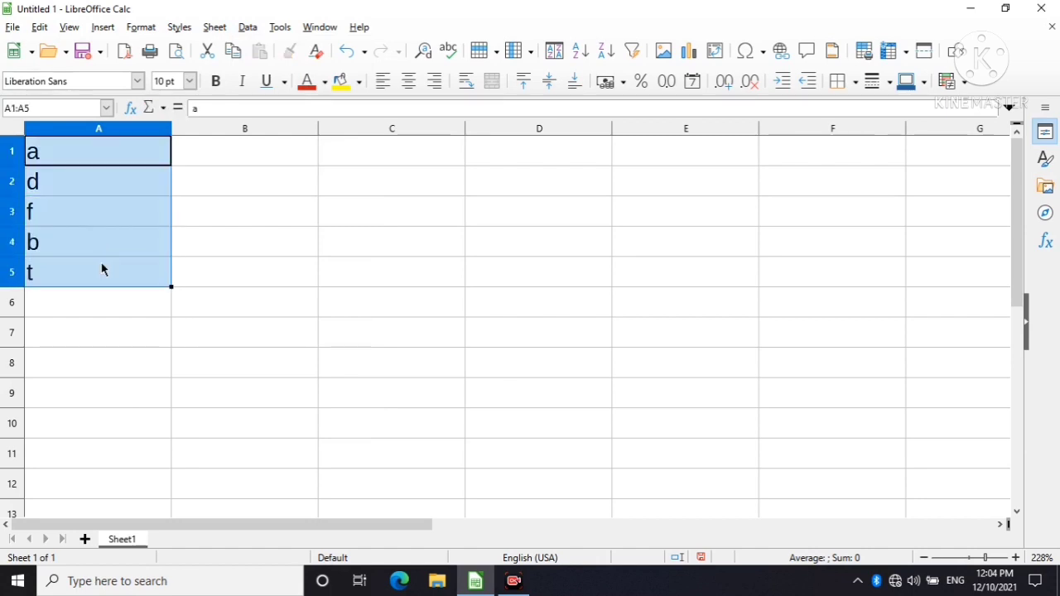
click(248, 27)
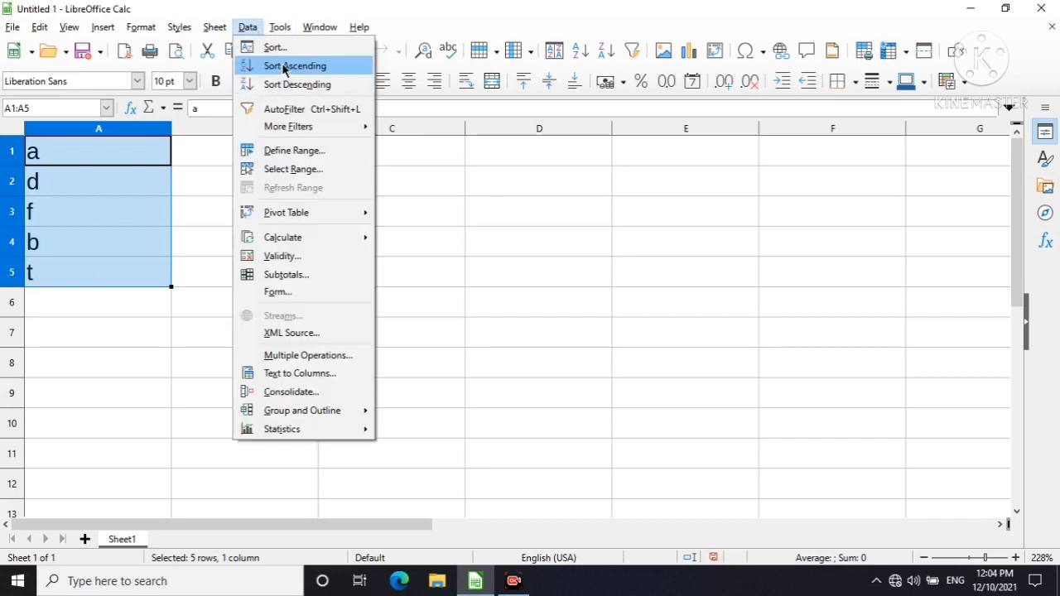
click(315, 72)
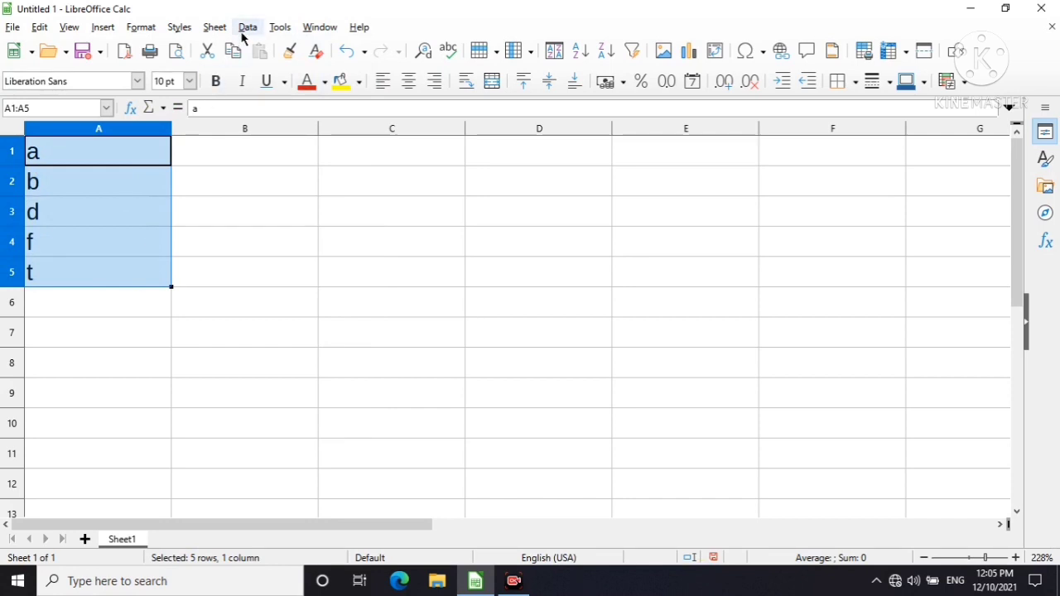
click(247, 28)
click(284, 86)
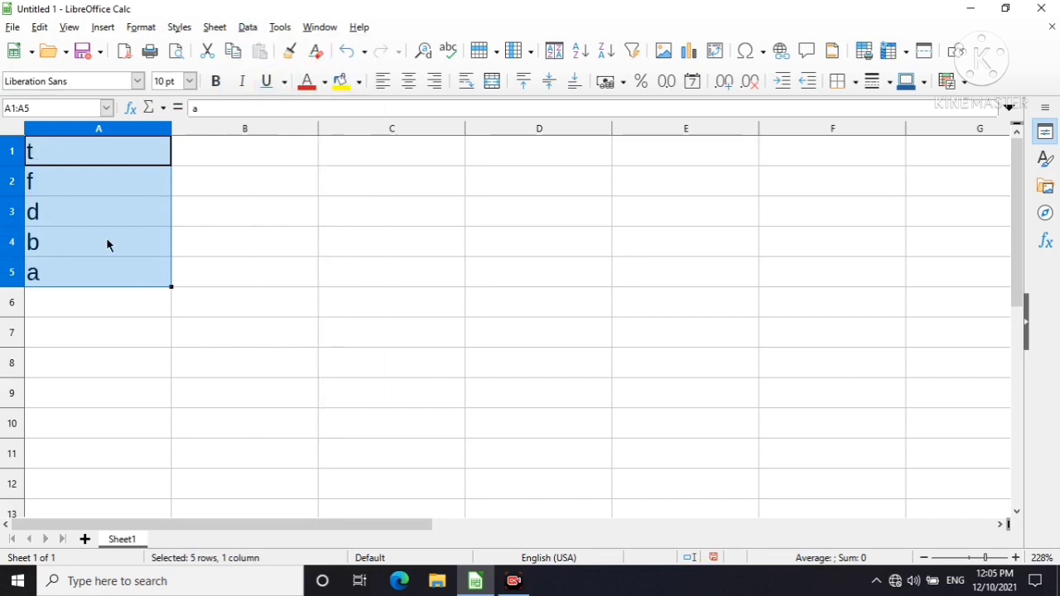
Turn on AutoFilter for the range A1:A5, using its first line as column headers
click(247, 29)
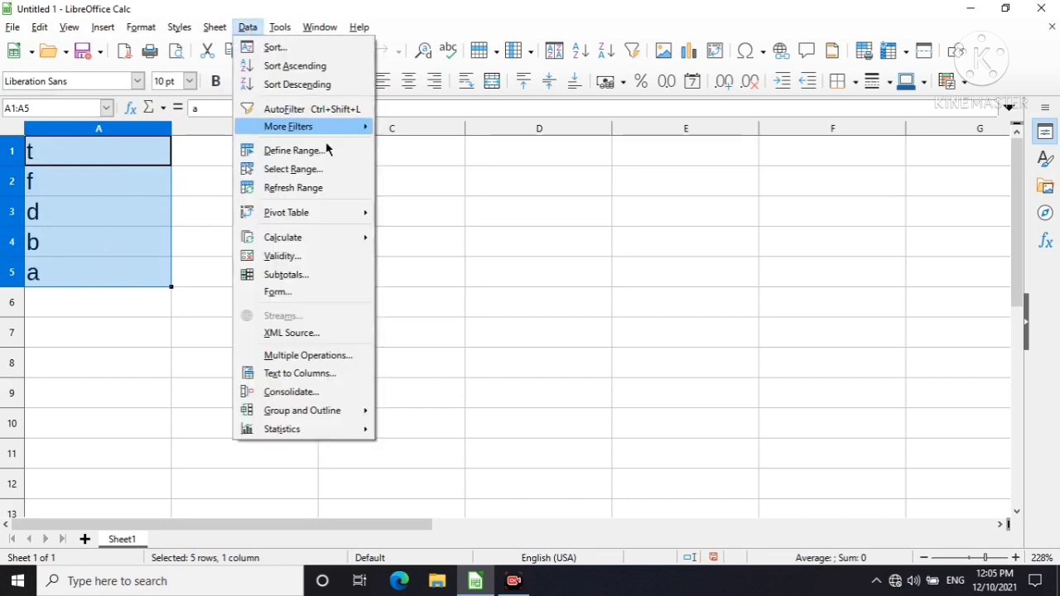
click(313, 110)
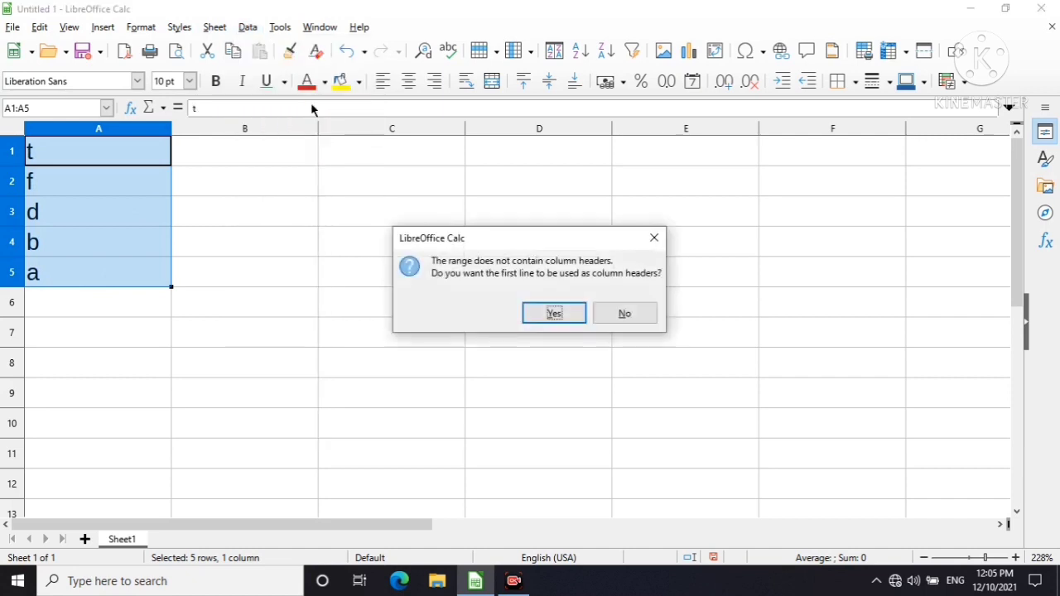
click(554, 314)
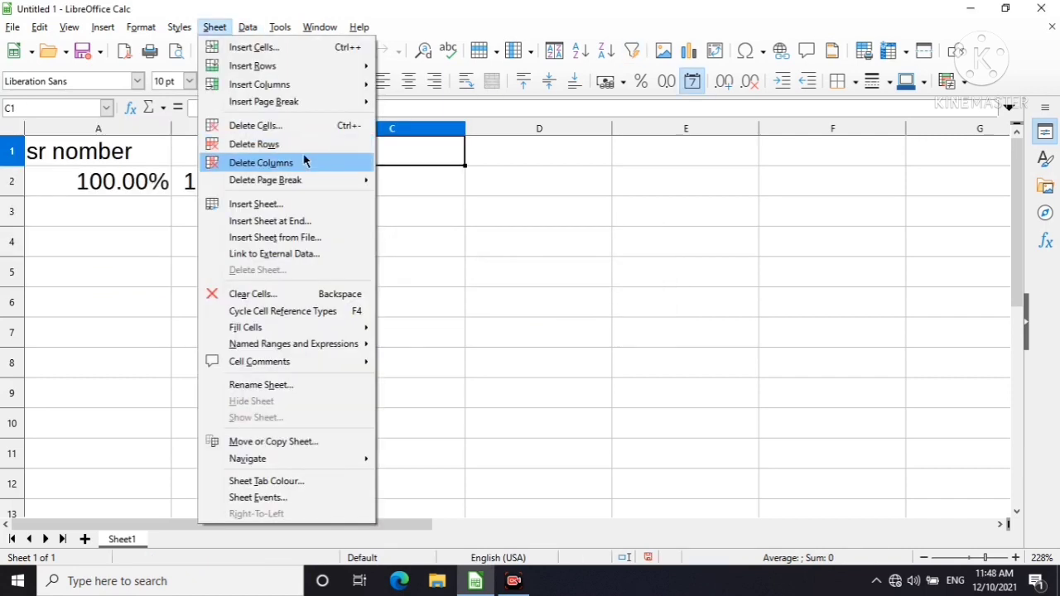
mouse_move(281, 28)
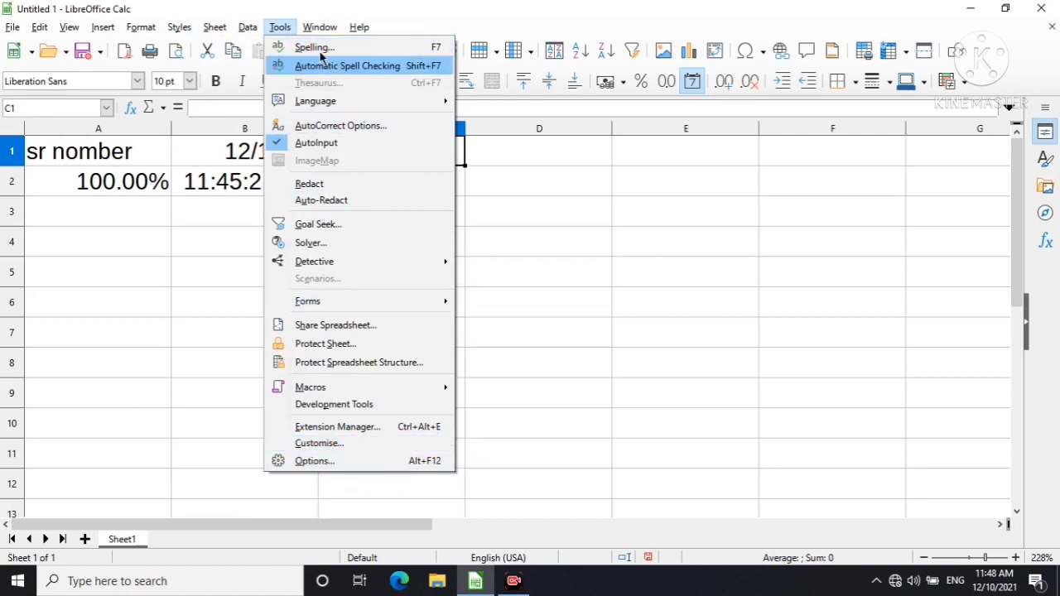
mouse_move(315, 29)
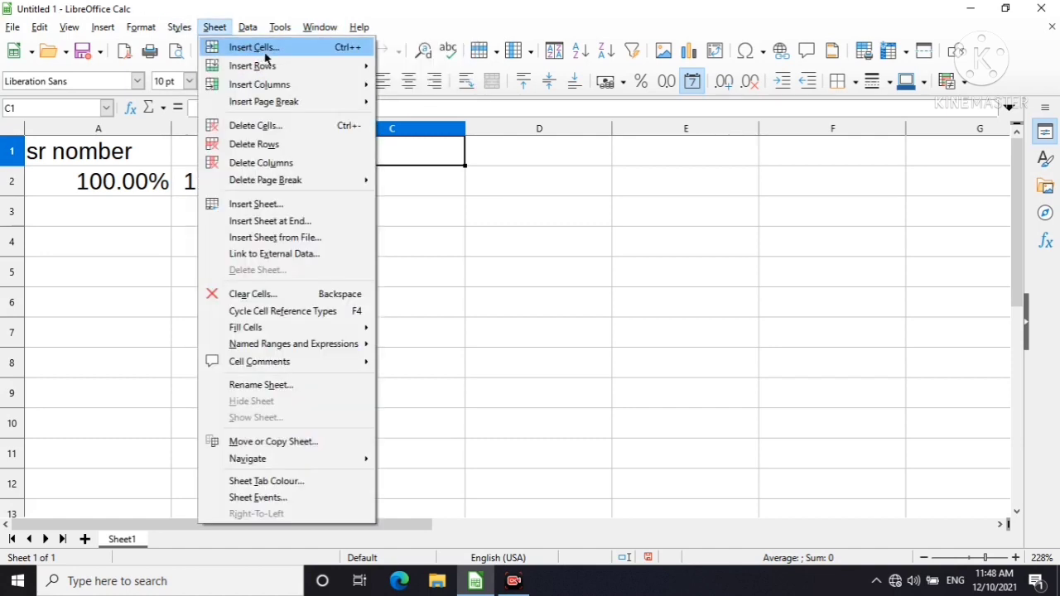
mouse_move(361, 31)
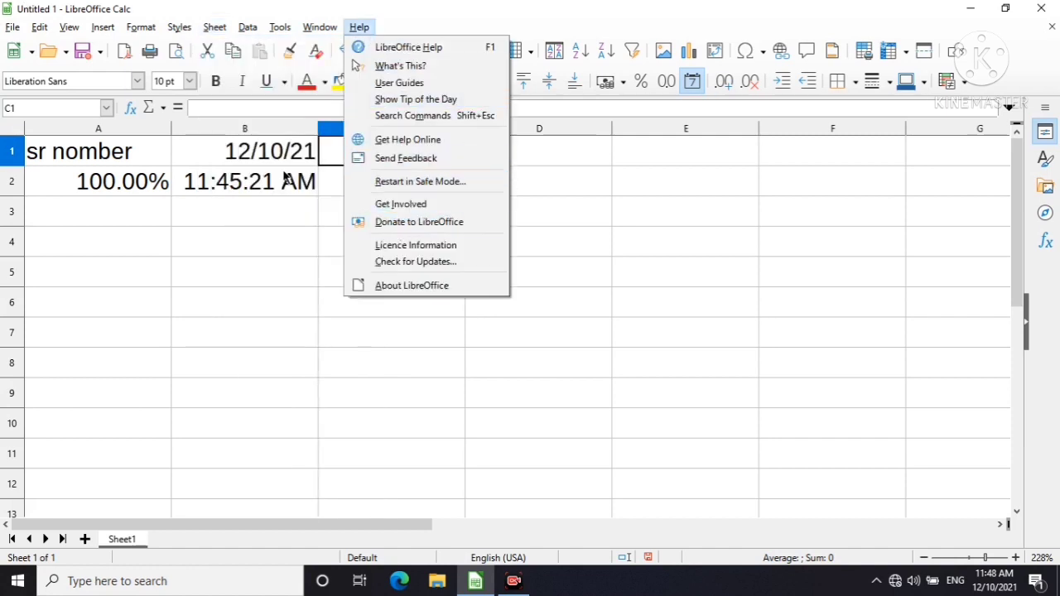
click(175, 248)
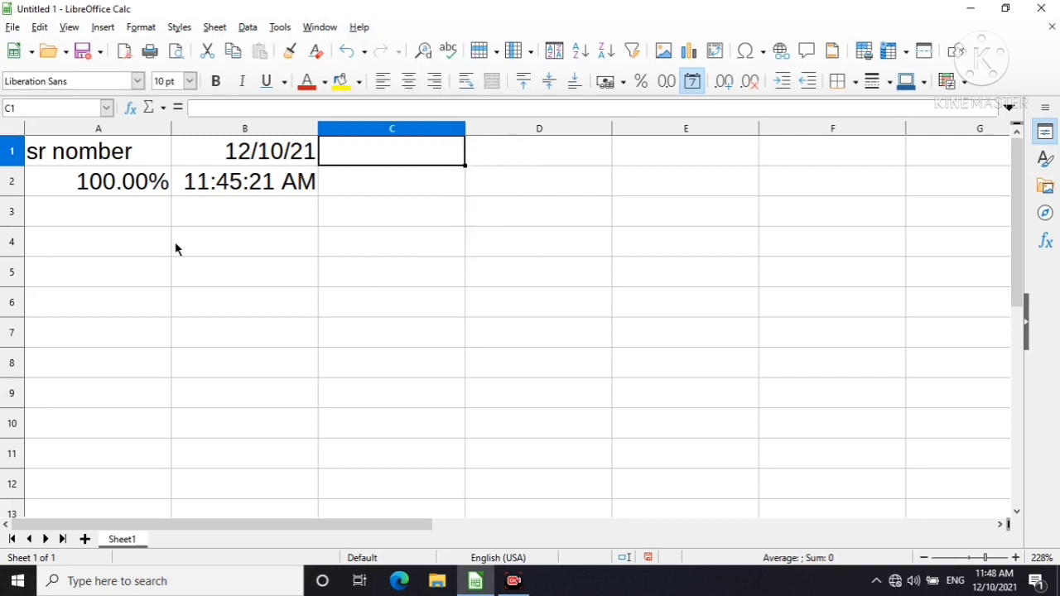
Set the font size of the empty cell C1 to 6 pt, and change it to 96 pt
click(191, 82)
drag(195, 171, 192, 116)
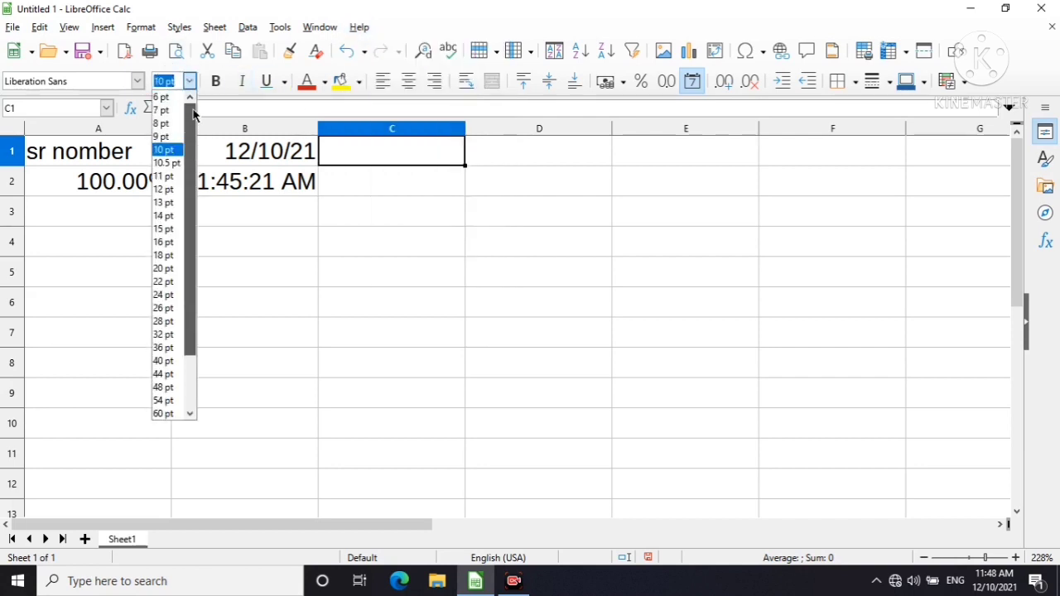
click(165, 98)
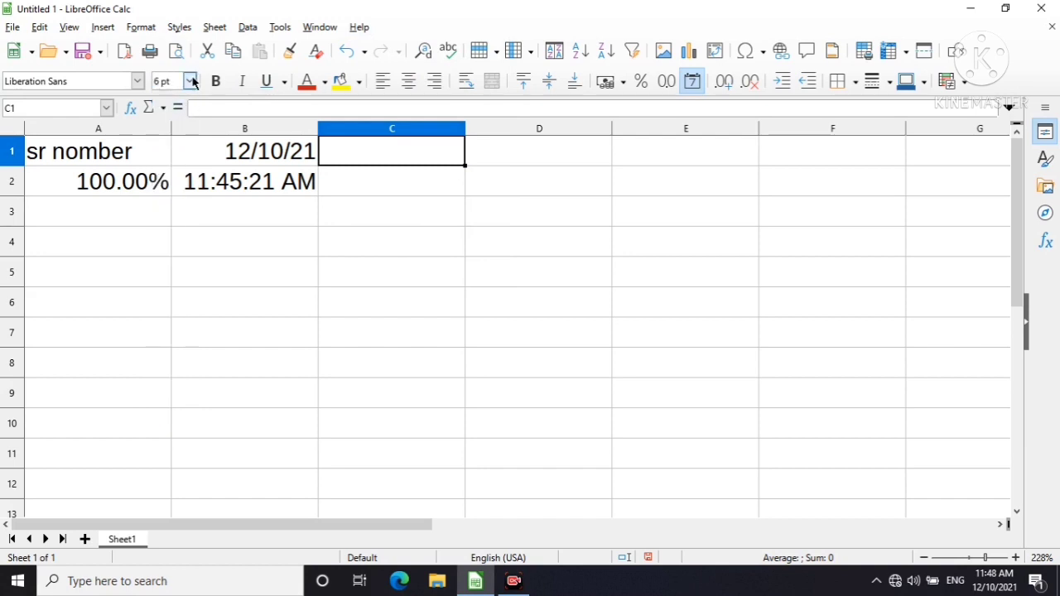
click(192, 82)
drag(192, 178, 199, 236)
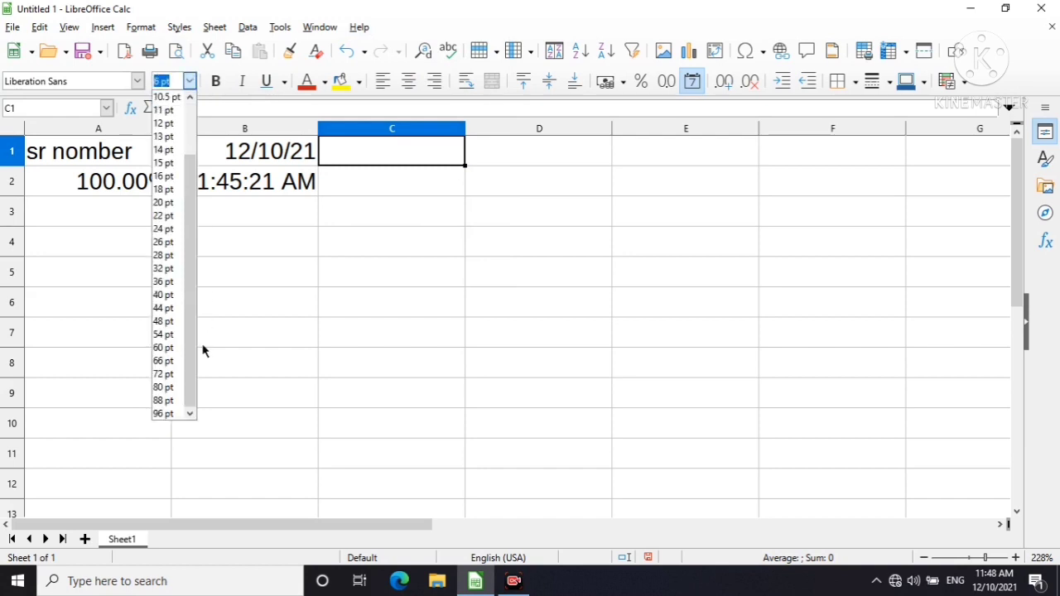
click(166, 413)
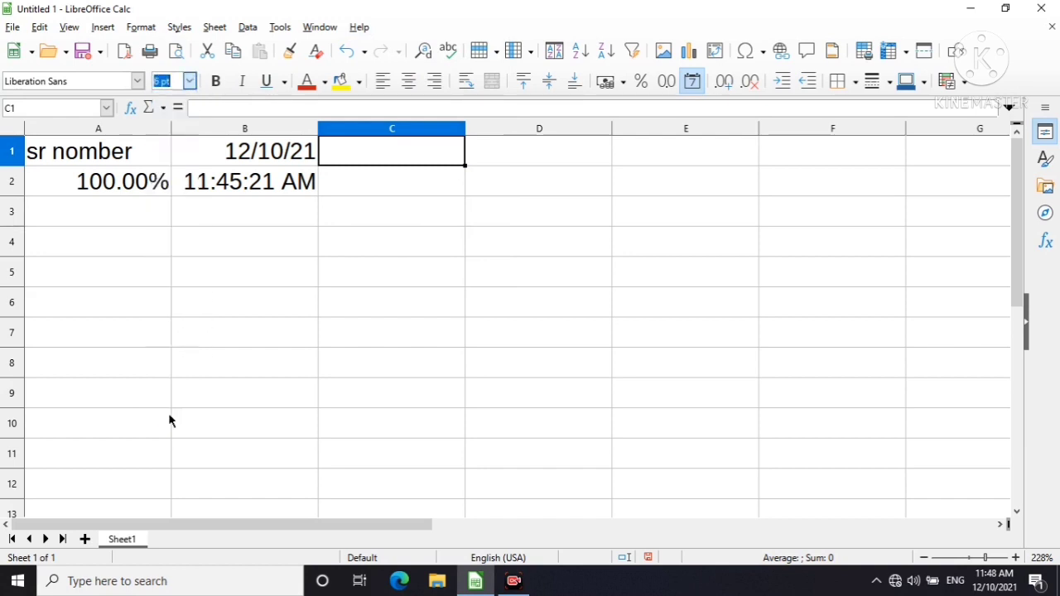
Choose a smaller font size for the empty cell C1
click(189, 81)
click(165, 151)
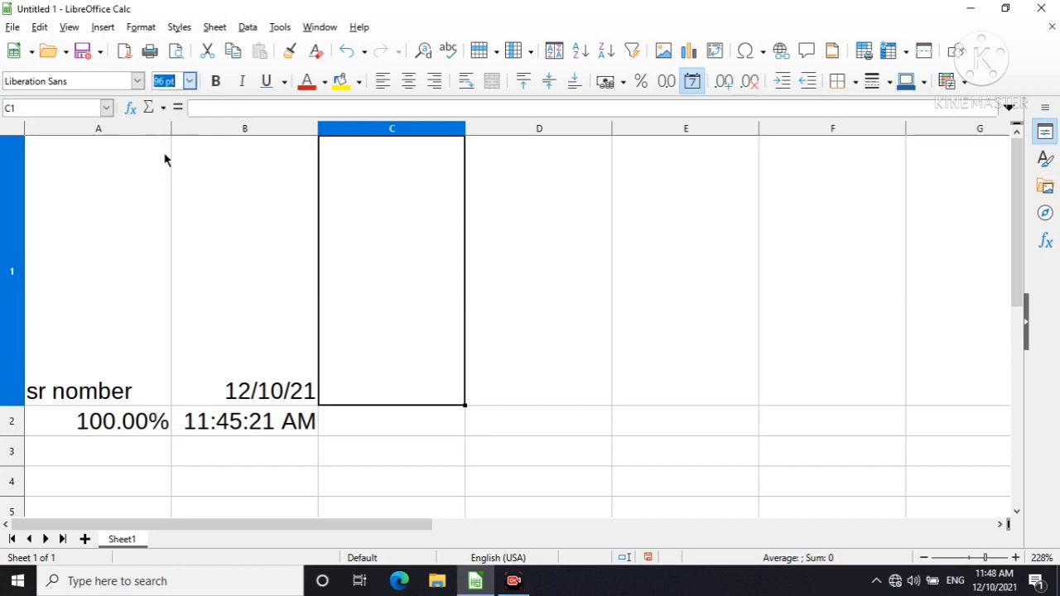